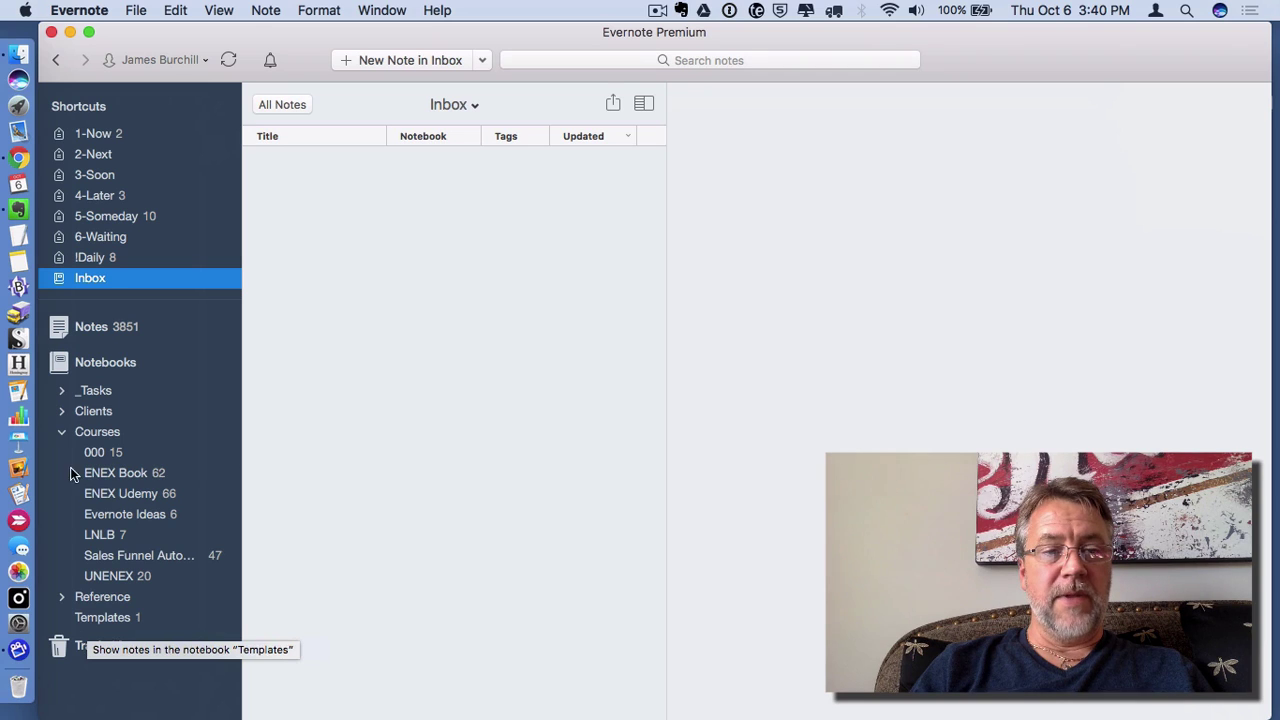
- Collapse the Courses notebook stack so only top-level notebooks show in the sidebar
{"action": "left_click", "coordinate": [63, 436]}
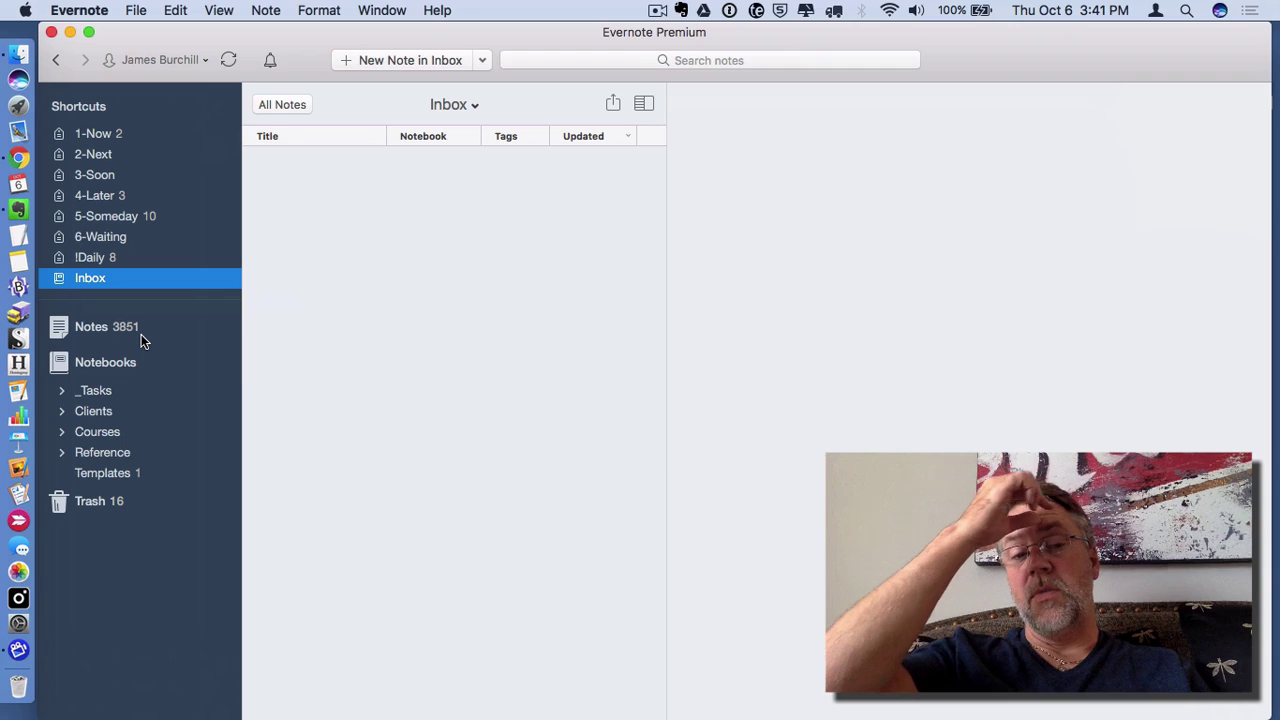
{"action": "mouse_move", "coordinate": [141, 340]}
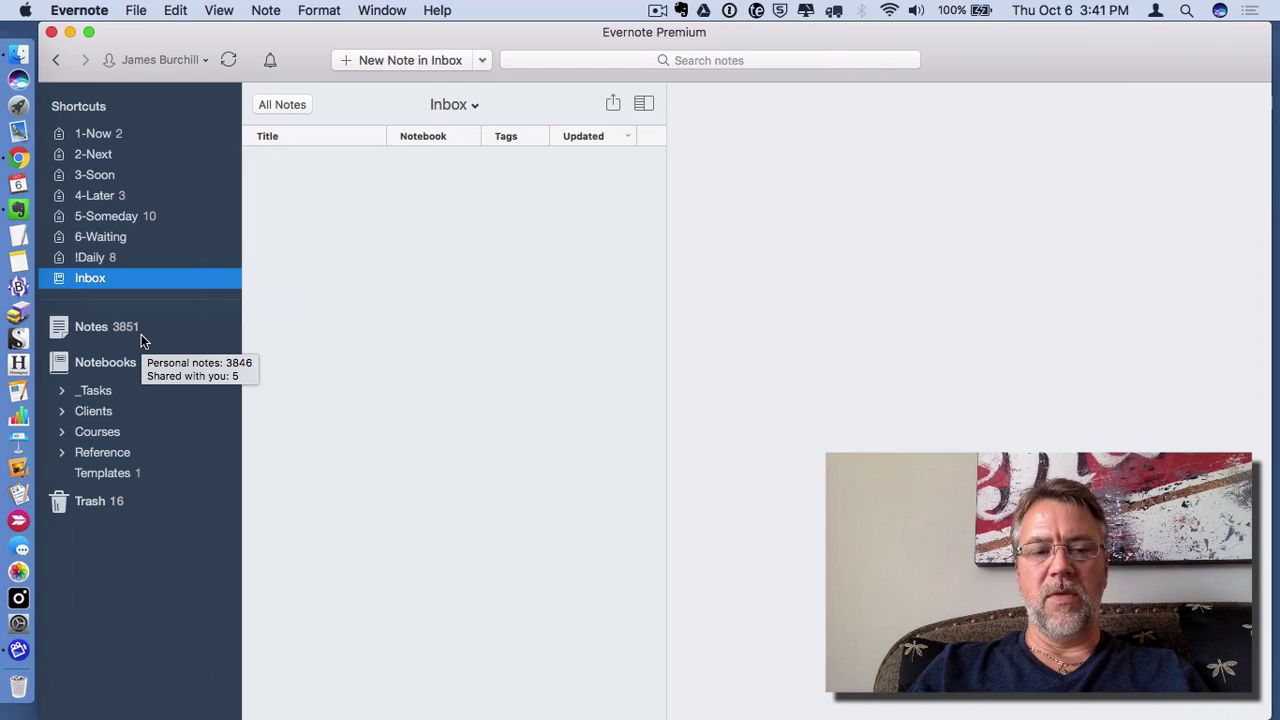
- View the Templates notebook, then the Notebooks overview with each notebook's note count
{"action": "left_click", "coordinate": [105, 475]}
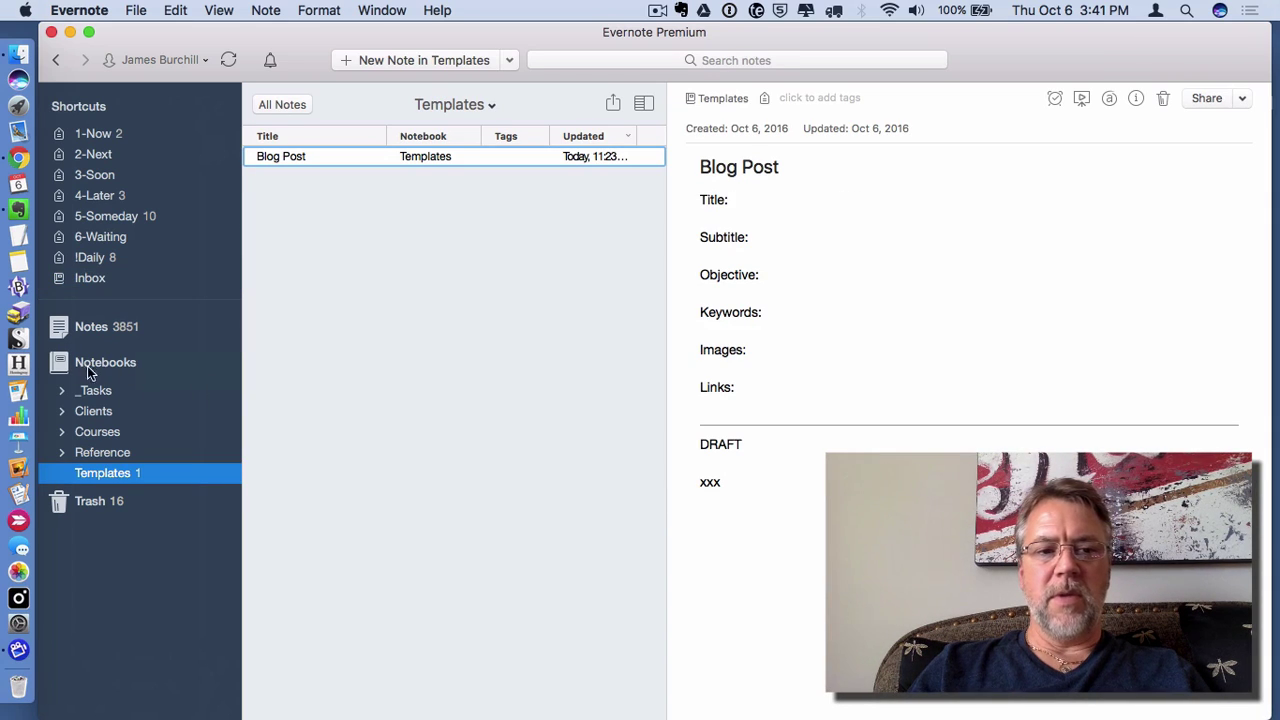
{"action": "left_click", "coordinate": [112, 365]}
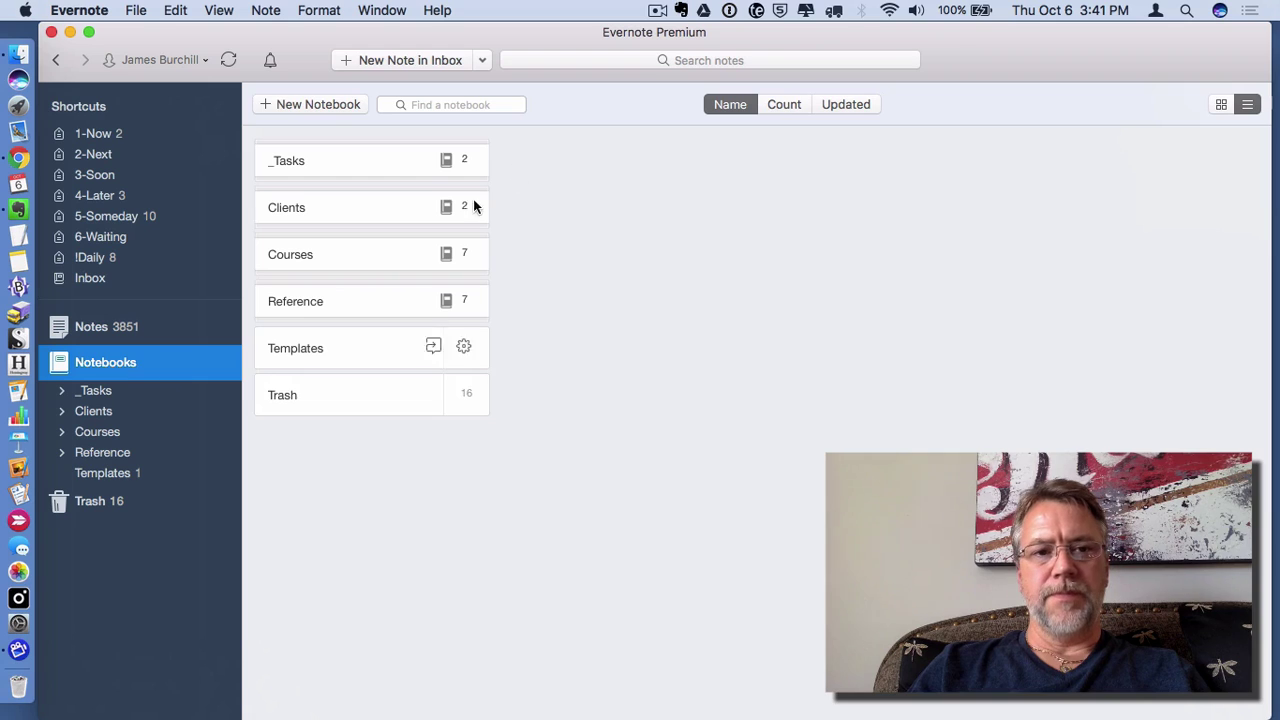
- Create a new private notebook named 'Templates2'
{"action": "left_click", "coordinate": [292, 110]}
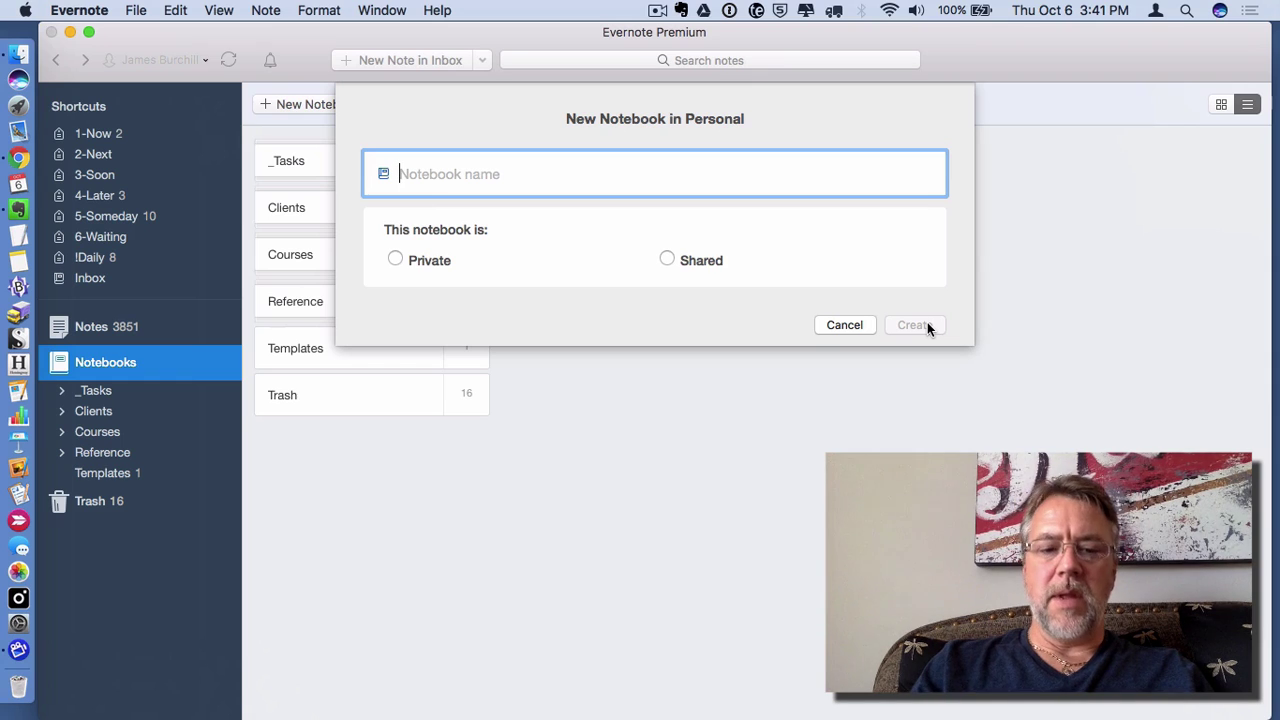
{"action": "type", "text": "Templates"}
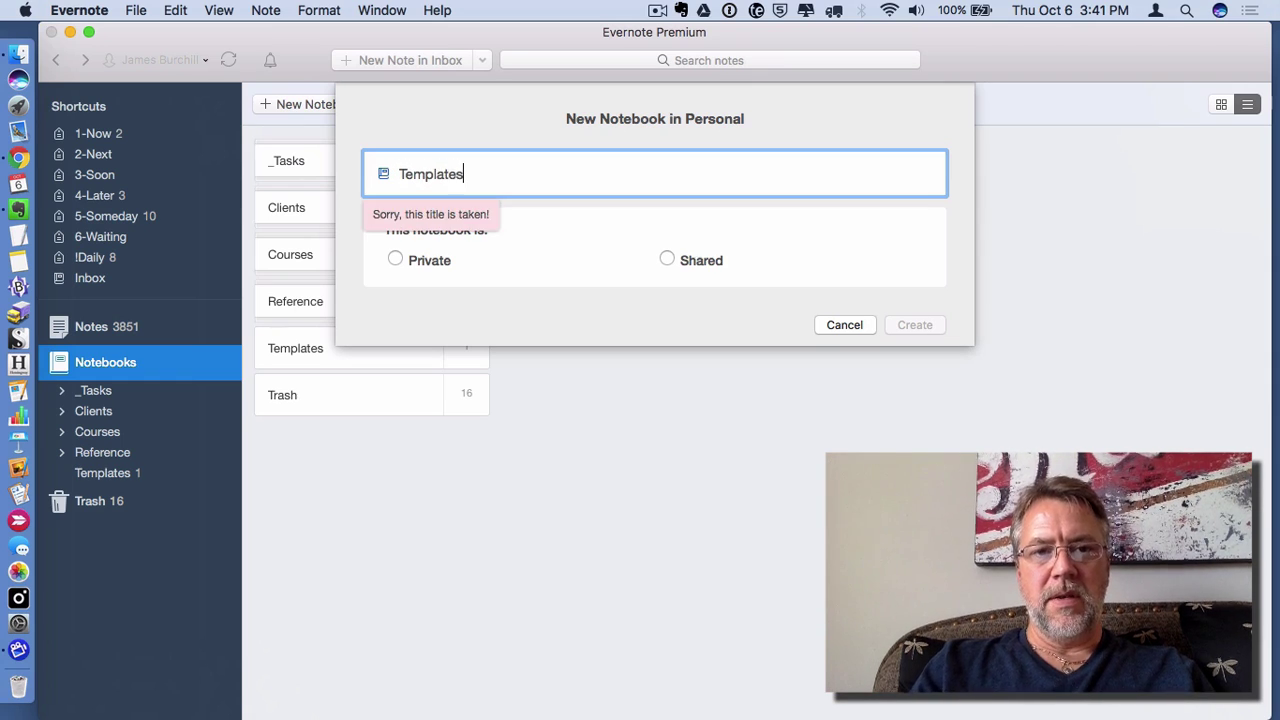
{"action": "type", "text": "2"}
{"action": "key", "text": "BackSpace"}
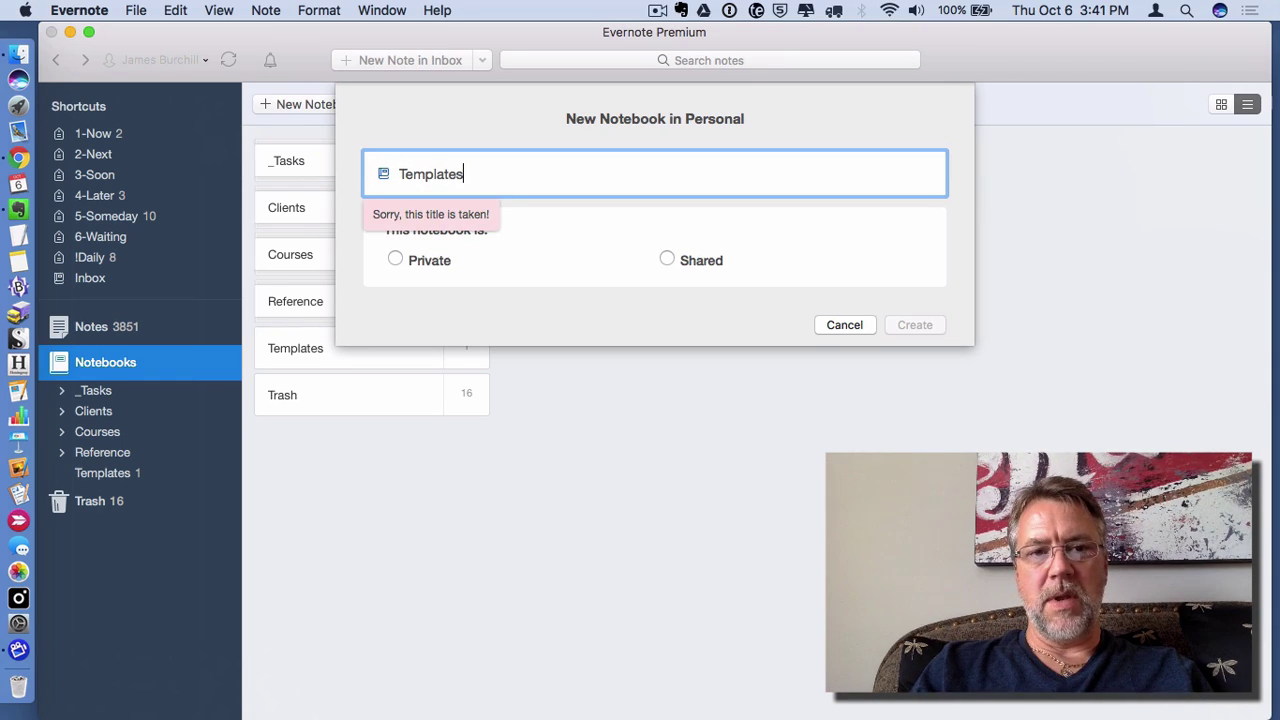
{"action": "type", "text": "2"}
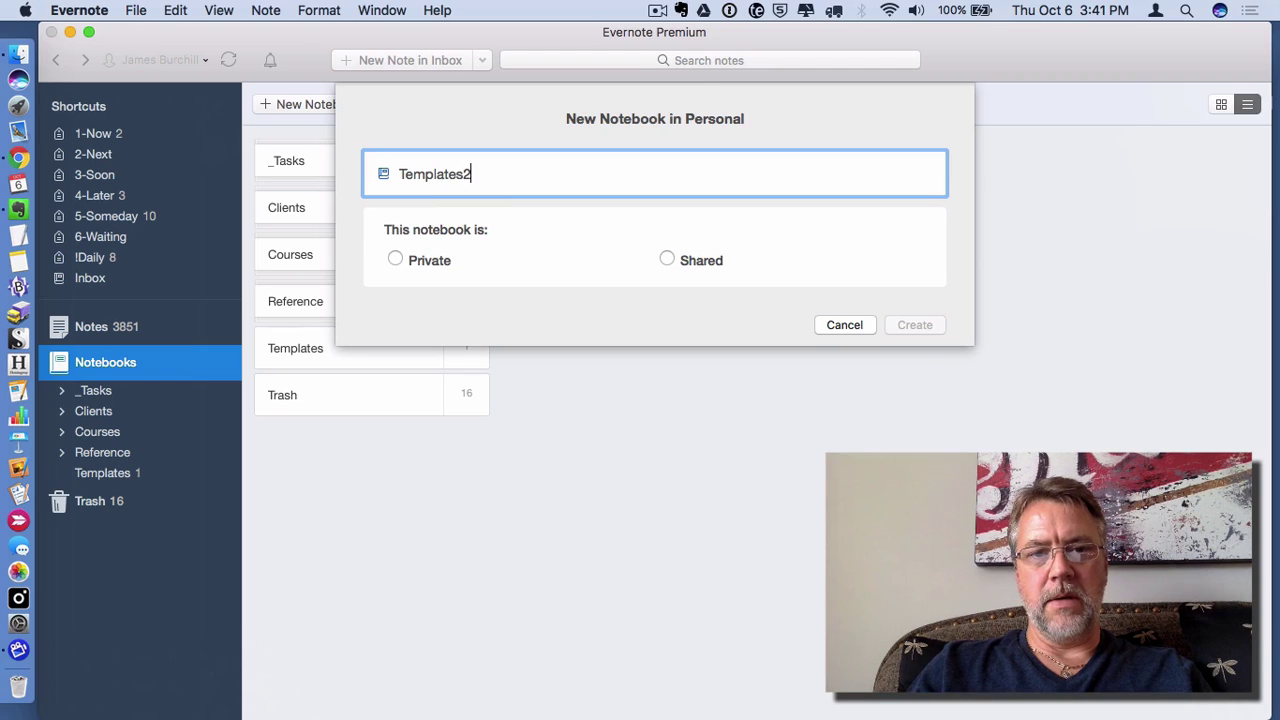
{"action": "left_click", "coordinate": [395, 260]}
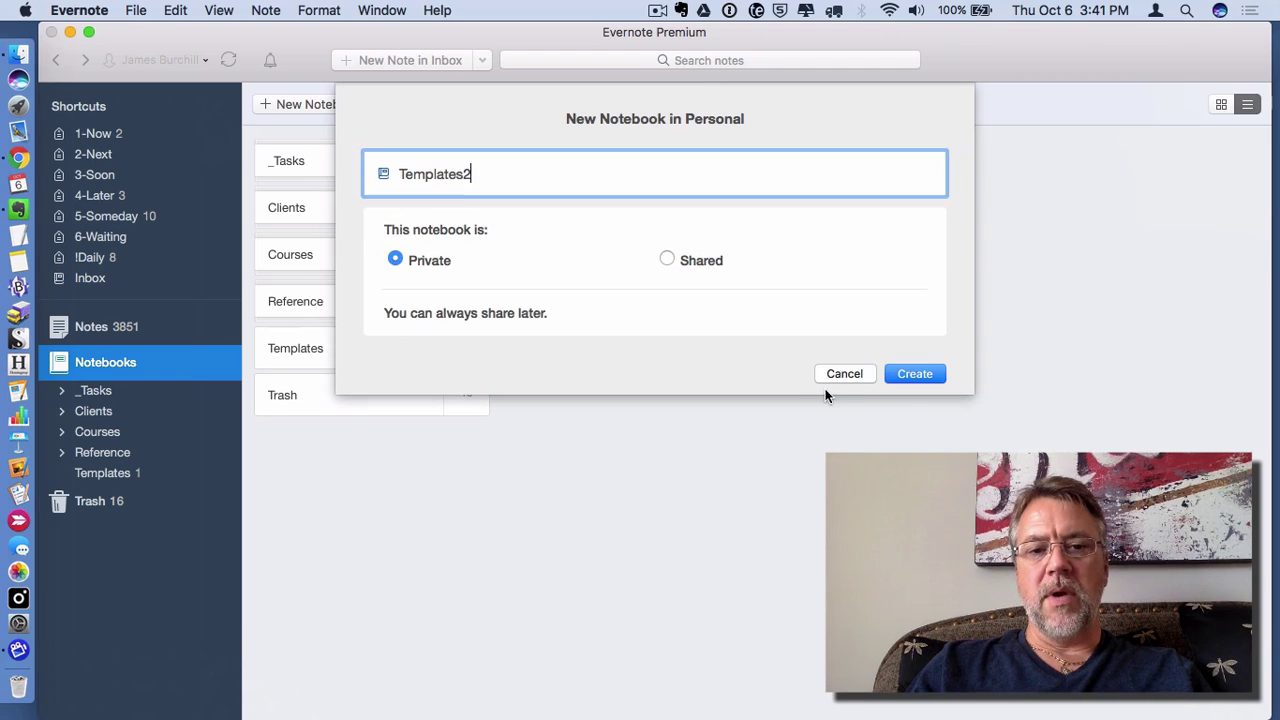
{"action": "left_click", "coordinate": [917, 373]}
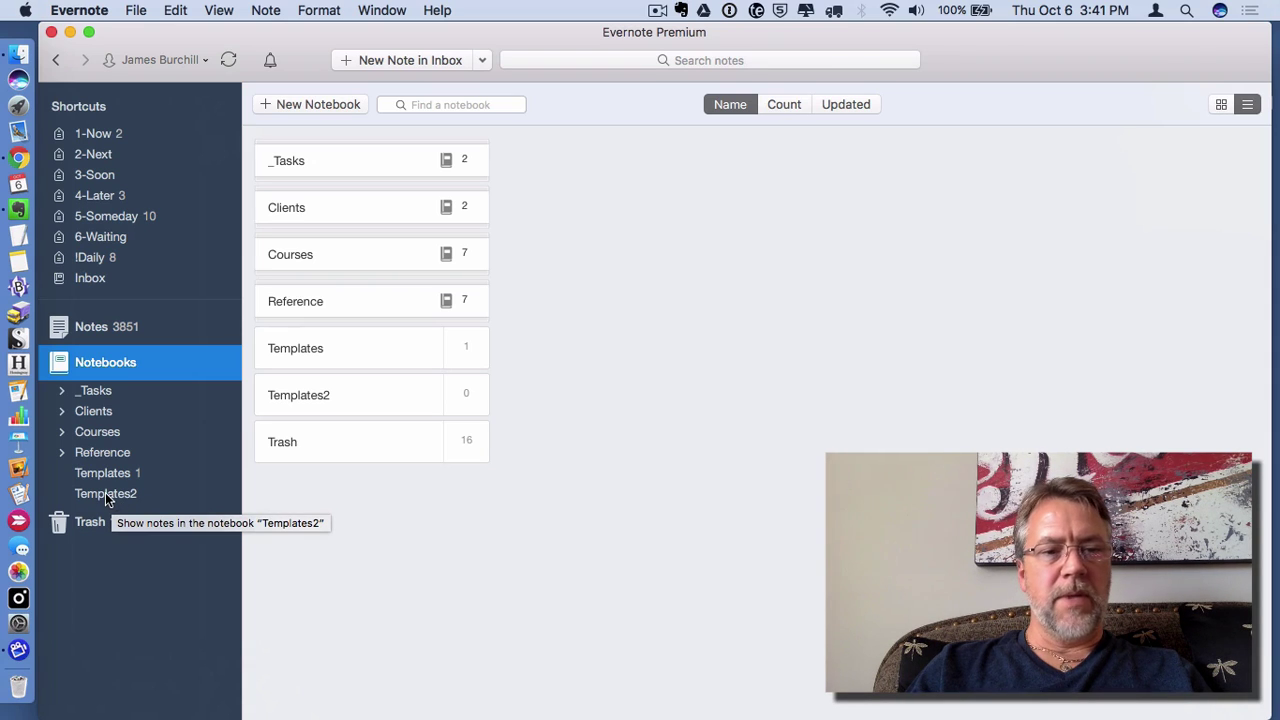
- Delete the Templates2 notebook and return to Templates showing the Blog Post note
{"action": "left_click", "coordinate": [382, 392]}
{"action": "right_click", "coordinate": [383, 398]}
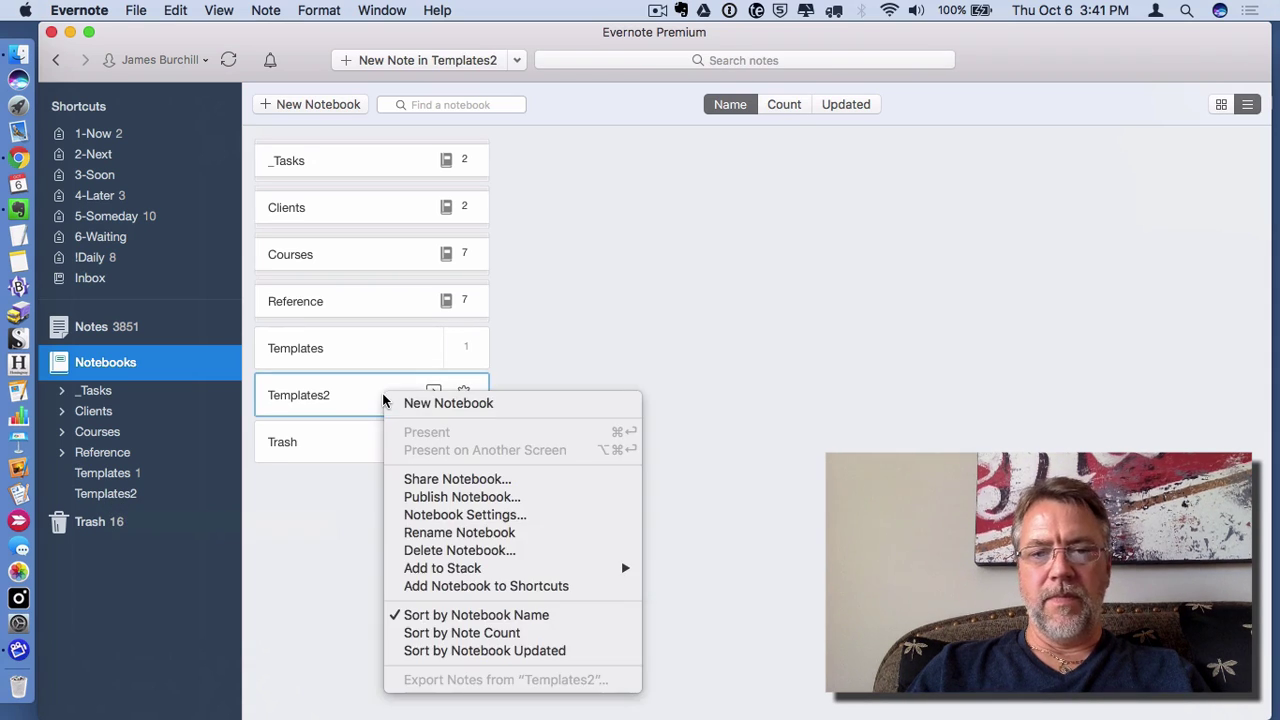
{"action": "left_click", "coordinate": [476, 551]}
{"action": "left_click", "coordinate": [804, 284]}
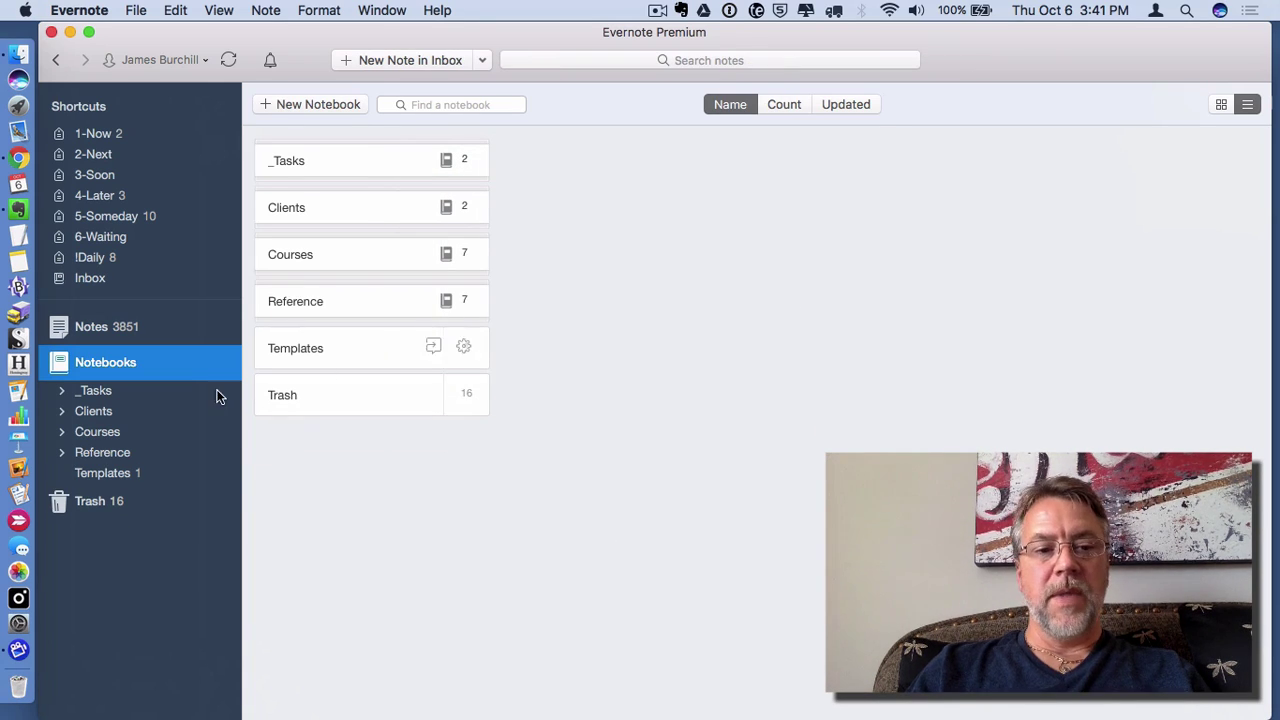
{"action": "left_click", "coordinate": [118, 475]}
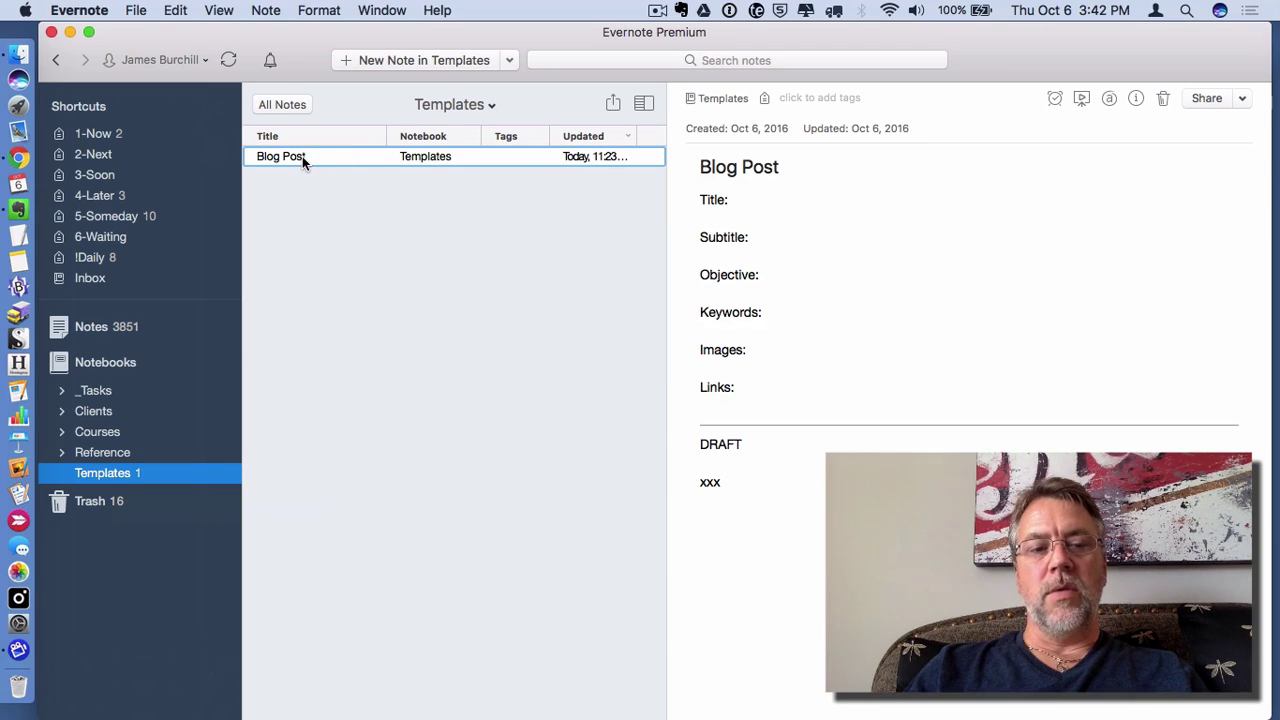
{"action": "double_click", "coordinate": [371, 155]}
{"action": "left_click_drag", "start_coordinate": [432, 154], "coordinate": [412, 63]}
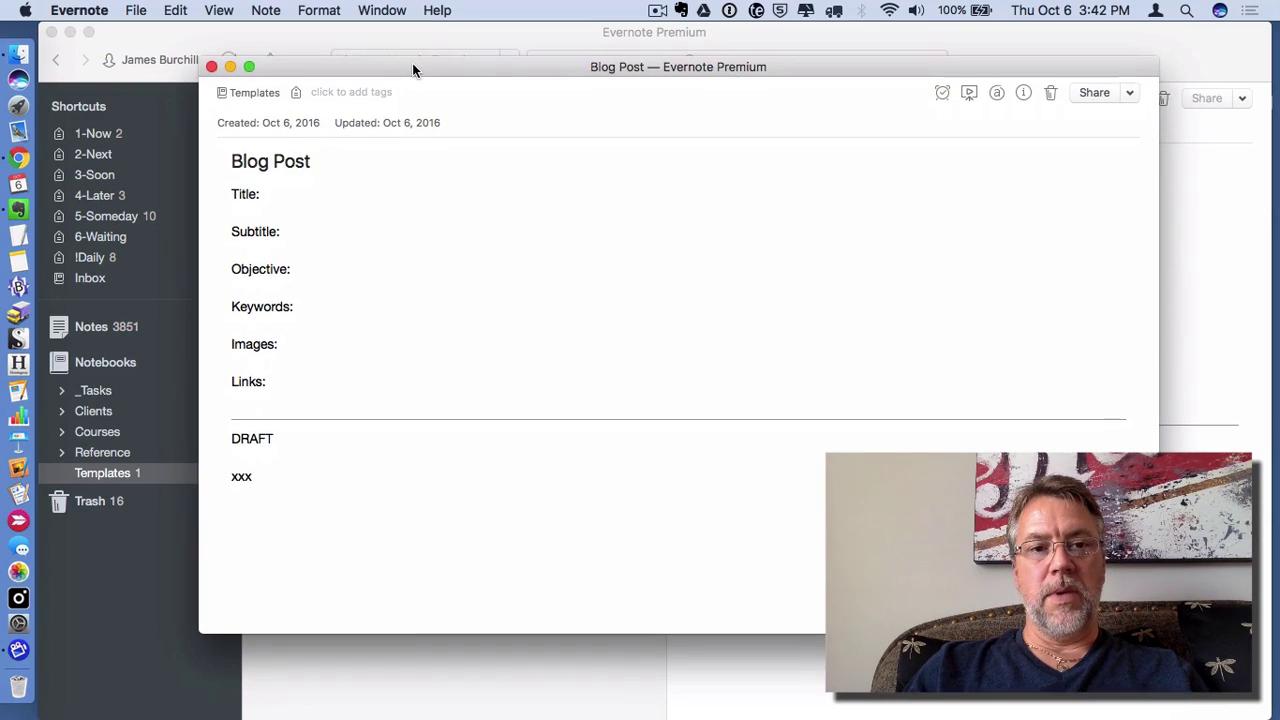
{"action": "left_click", "coordinate": [211, 66]}
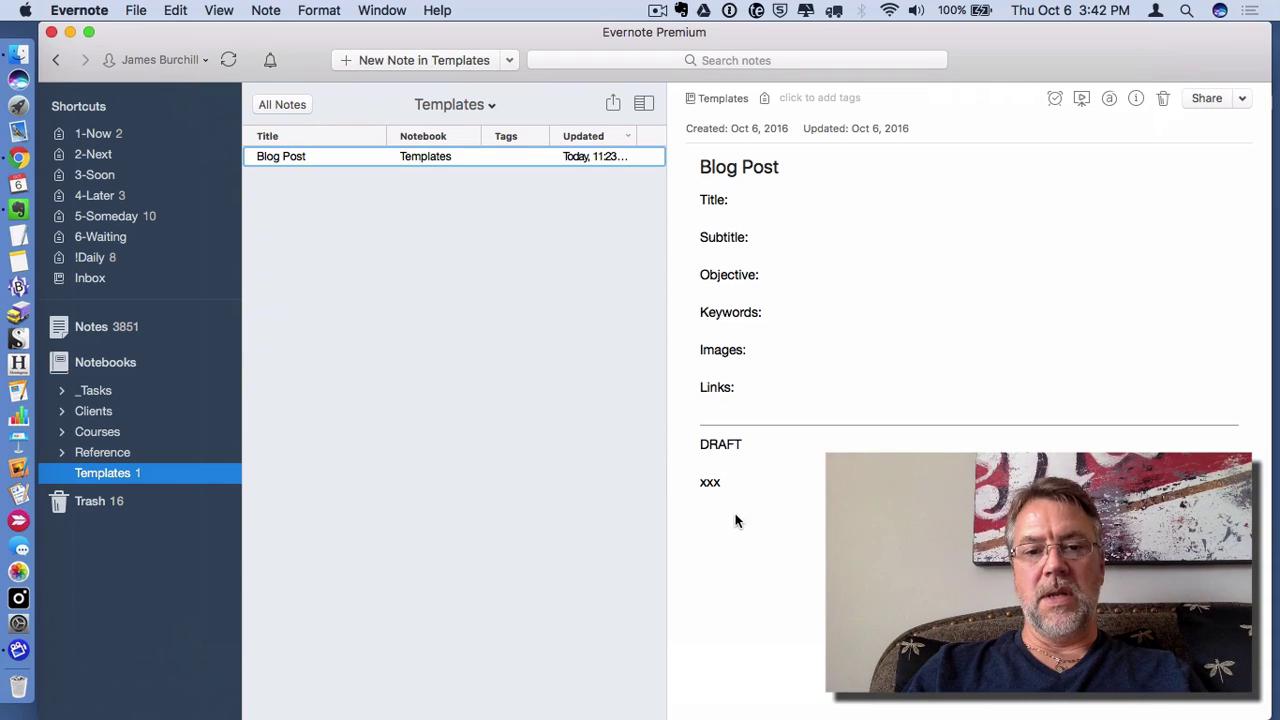
- Add a 'Thing to do' to-do item on a new line below xxx
{"action": "left_click", "coordinate": [733, 484]}
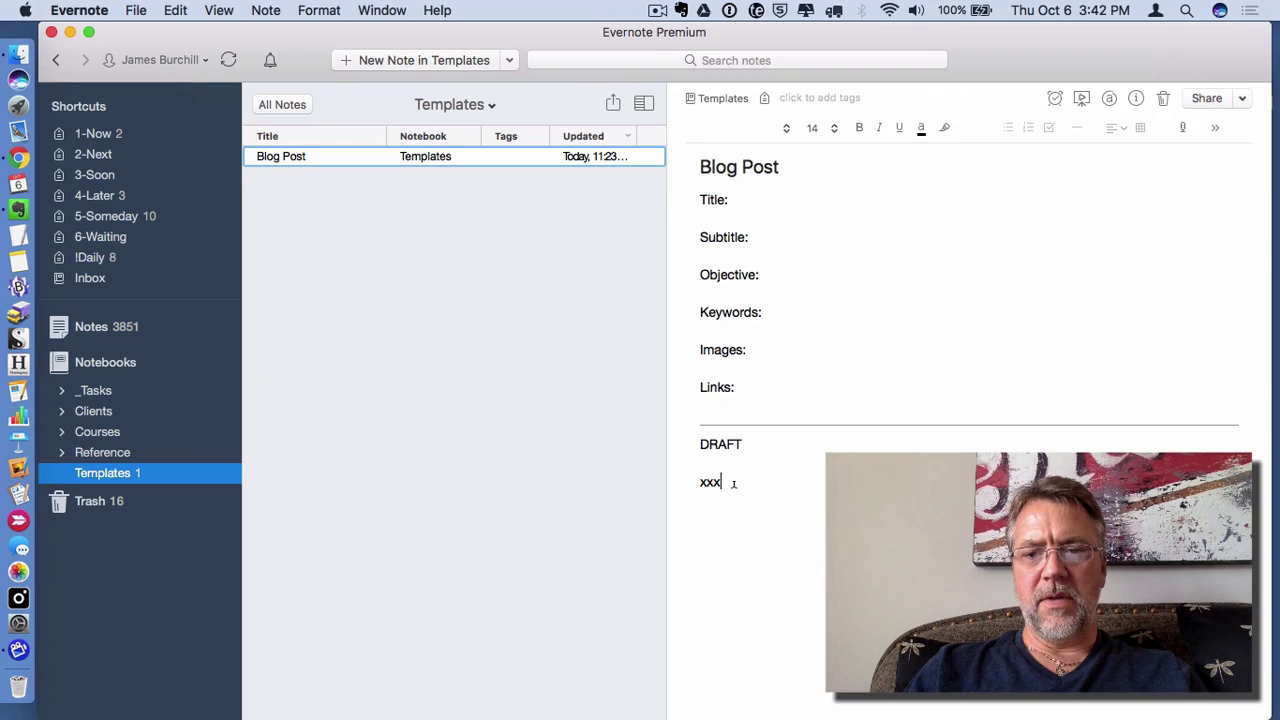
{"action": "key", "text": "Return"}
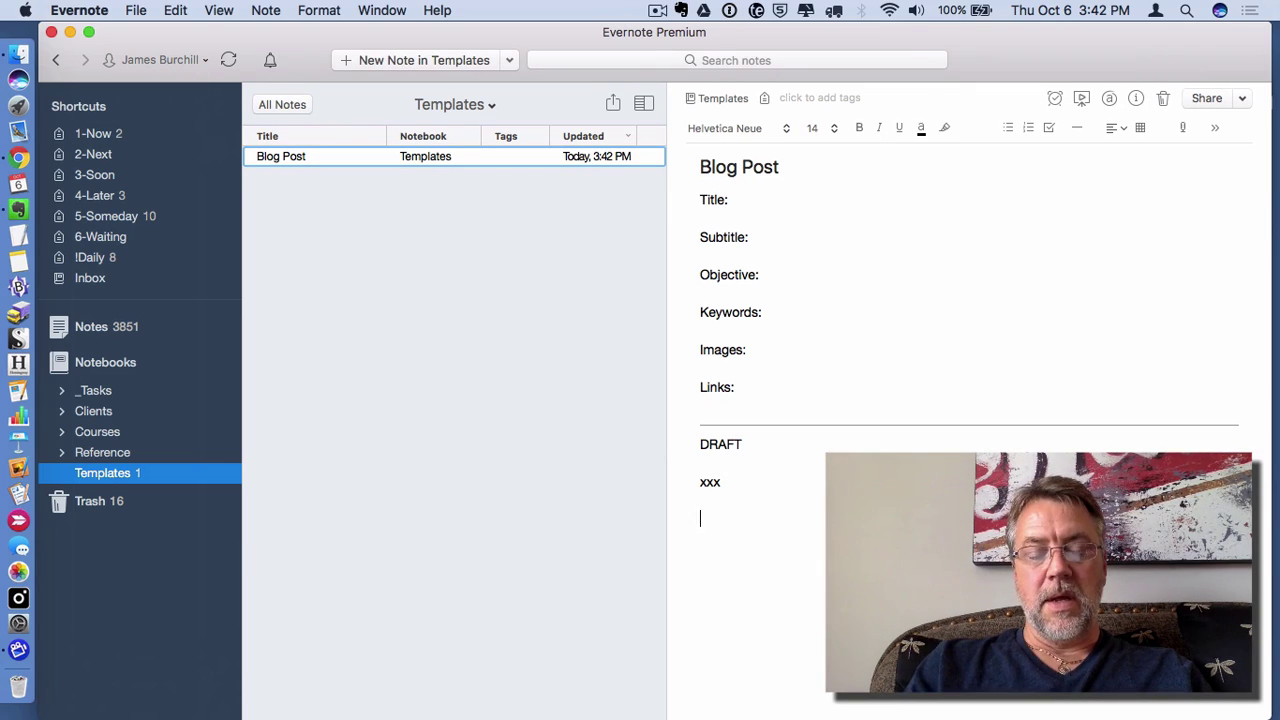
{"action": "type", "text": "Thing"}
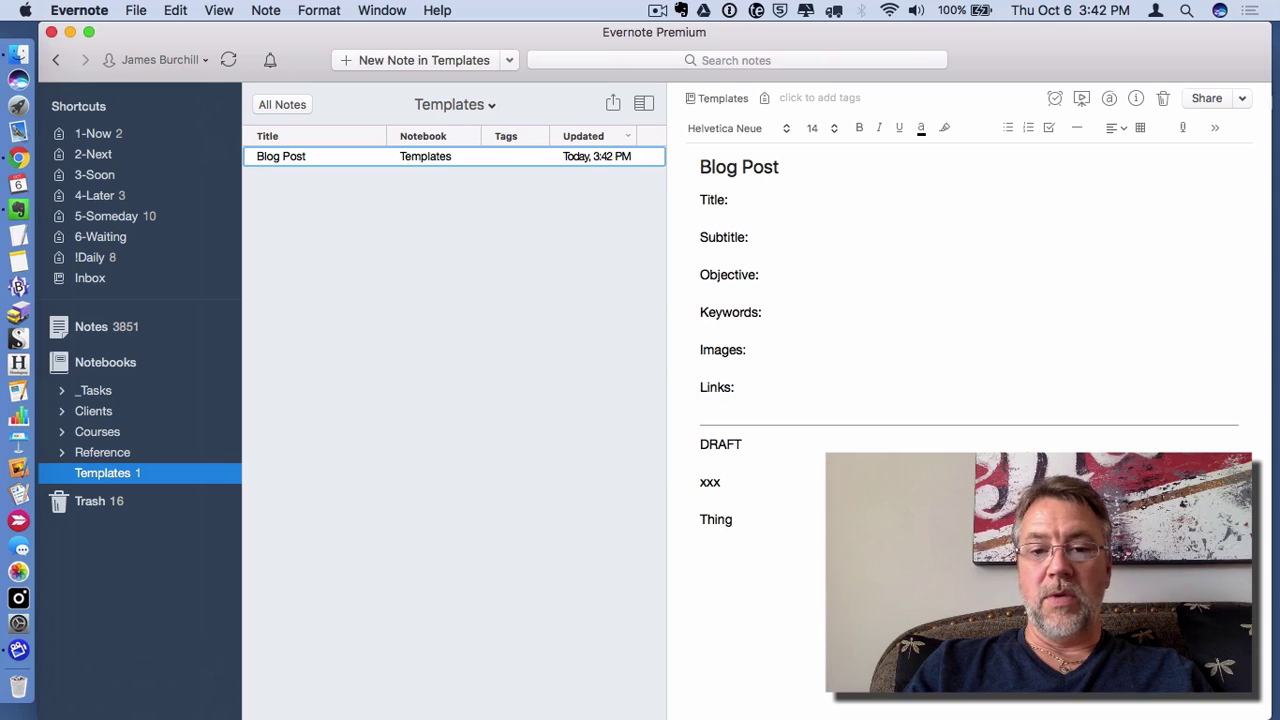
{"action": "type", "text": " to do"}
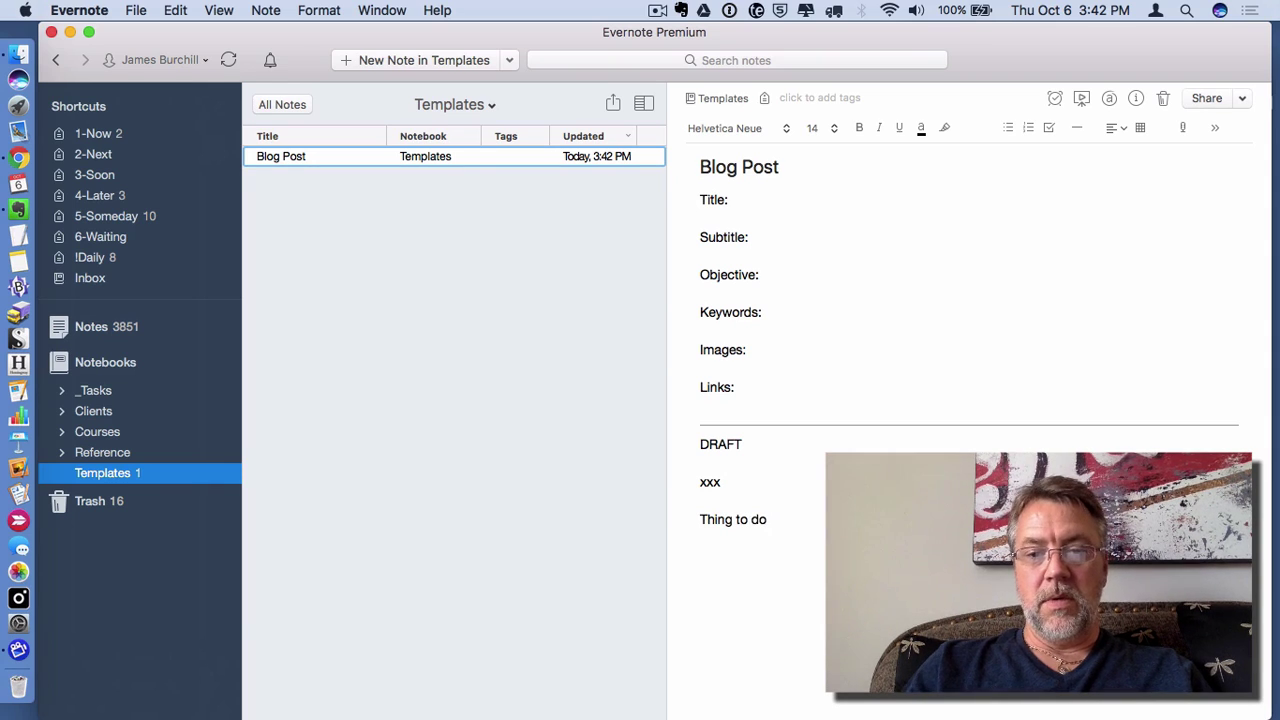
{"action": "key", "text": "super+shift+Left"}
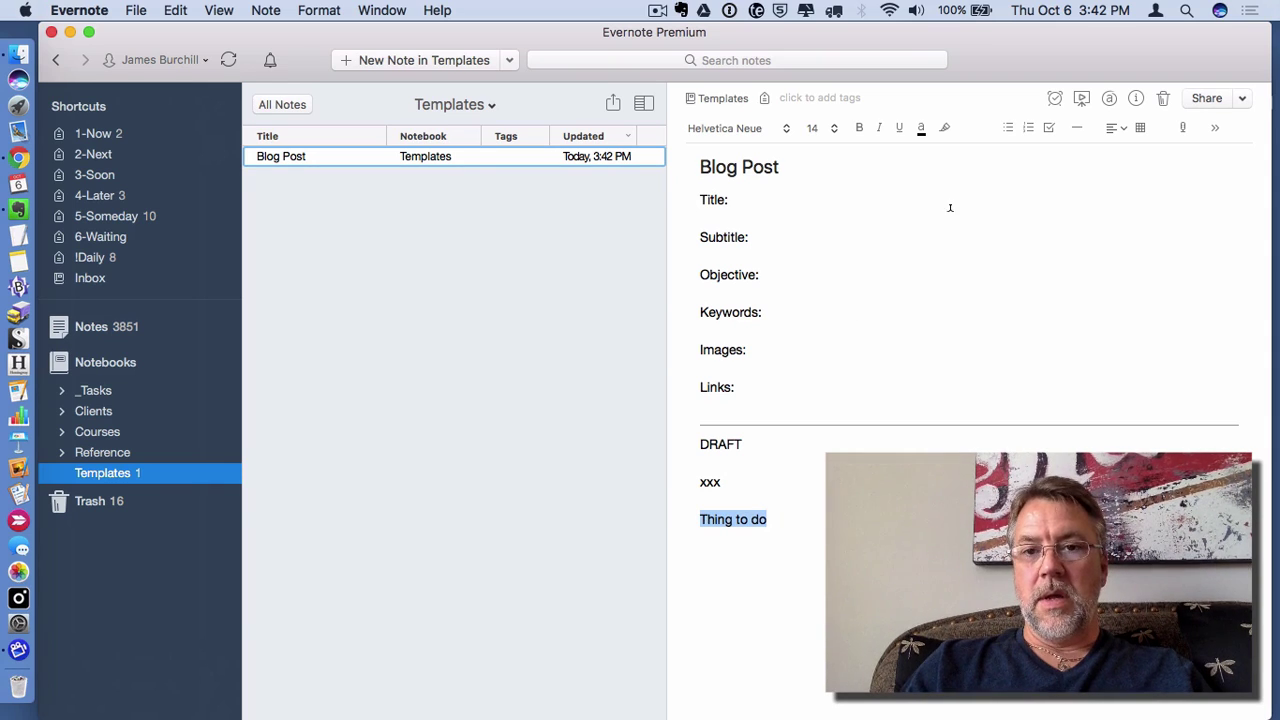
{"action": "left_click", "coordinate": [1049, 128]}
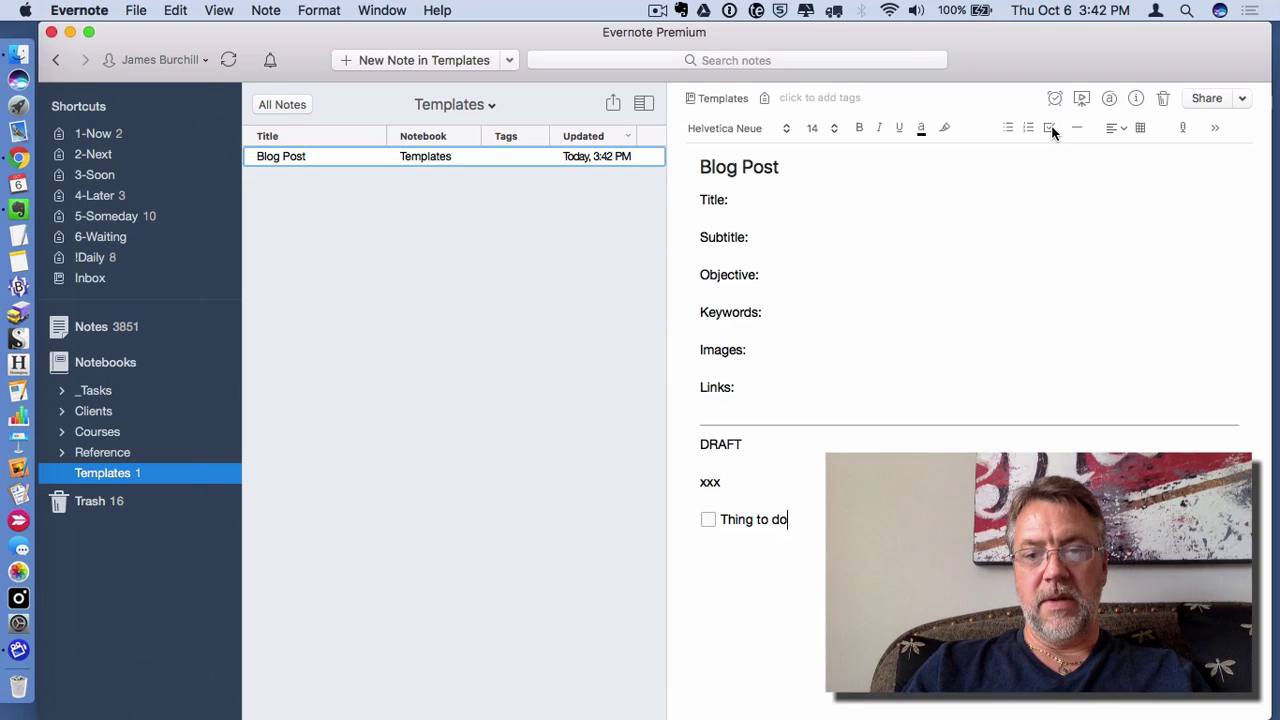
- Add checklist items 'Another thing' and 'And so on ...'
{"action": "key", "text": "Return"}
{"action": "type", "text": "Another "}
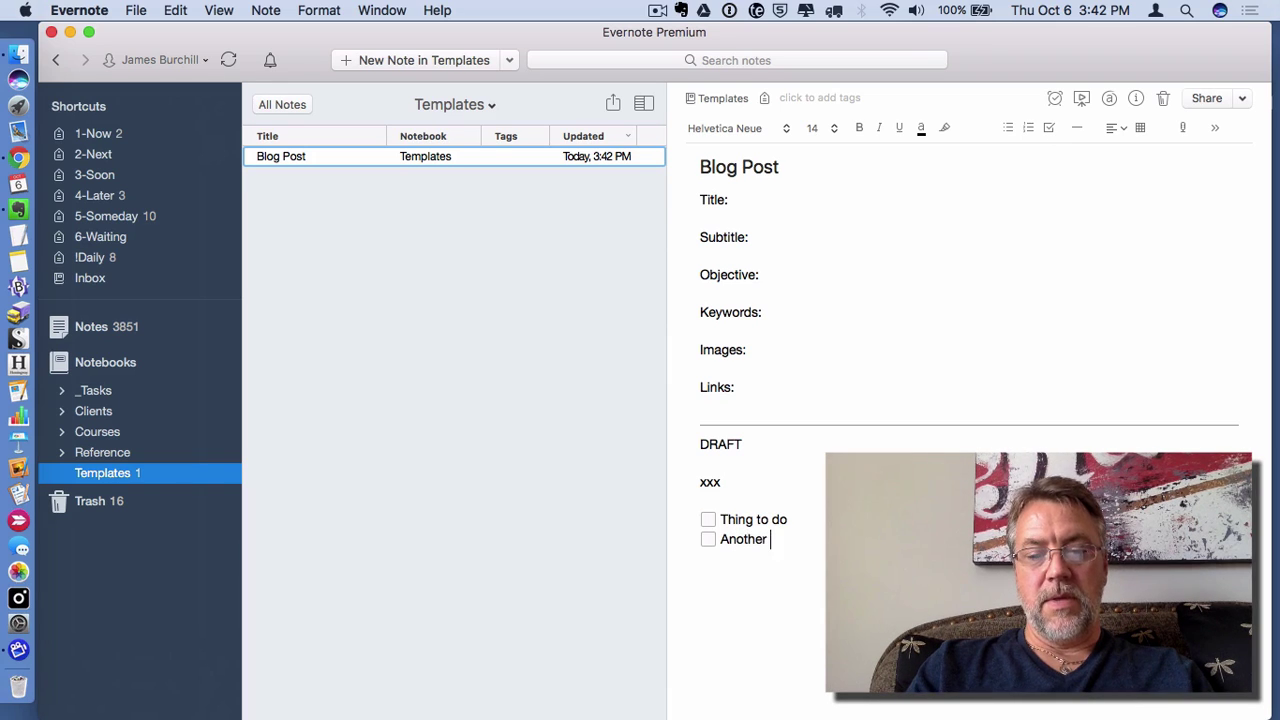
{"action": "type", "text": "thing"}
{"action": "key", "text": "Return"}
{"action": "type", "text": "And so o"}
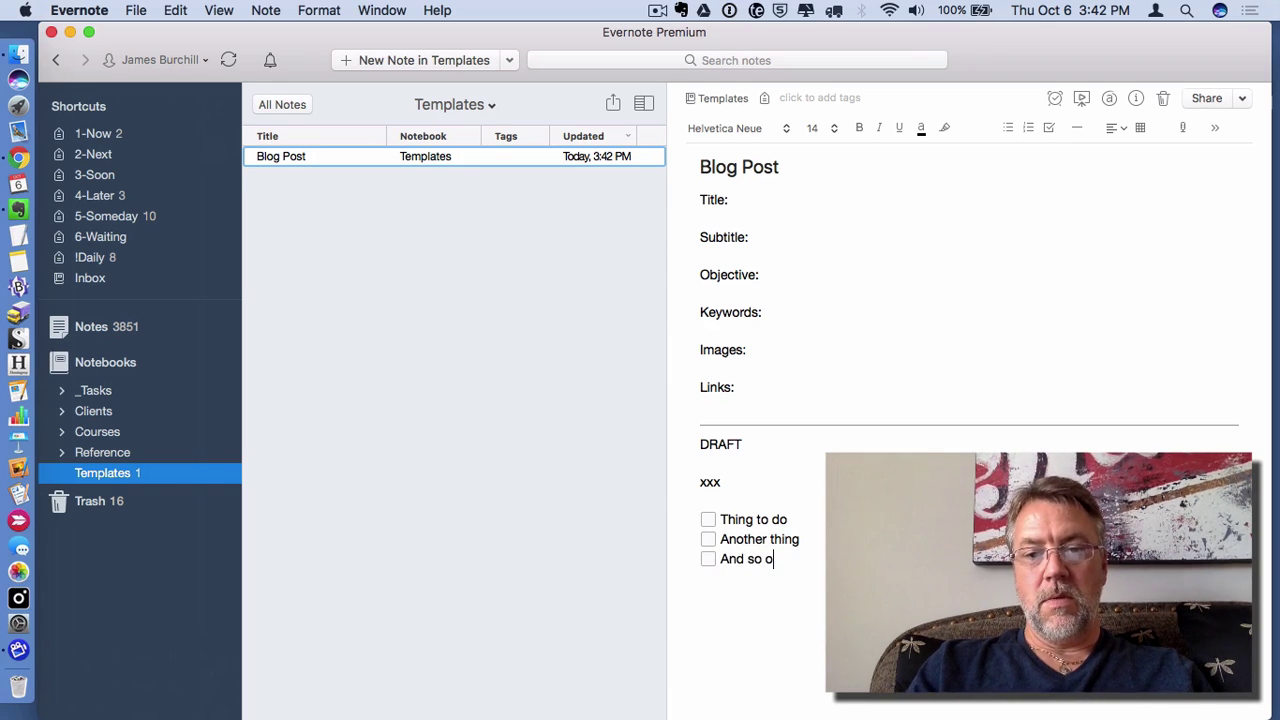
{"action": "type", "text": "n ..."}
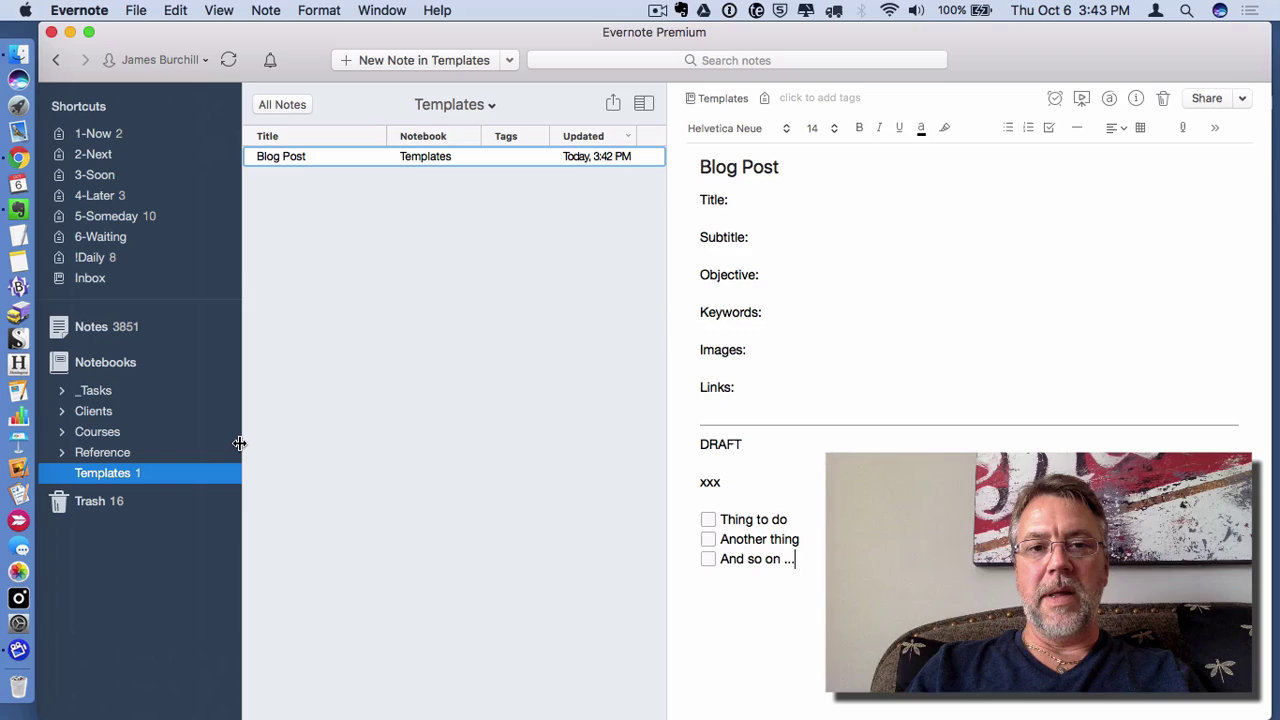
- Copy the Blog Post template note into the Inbox notebook
{"action": "left_click", "coordinate": [116, 473]}
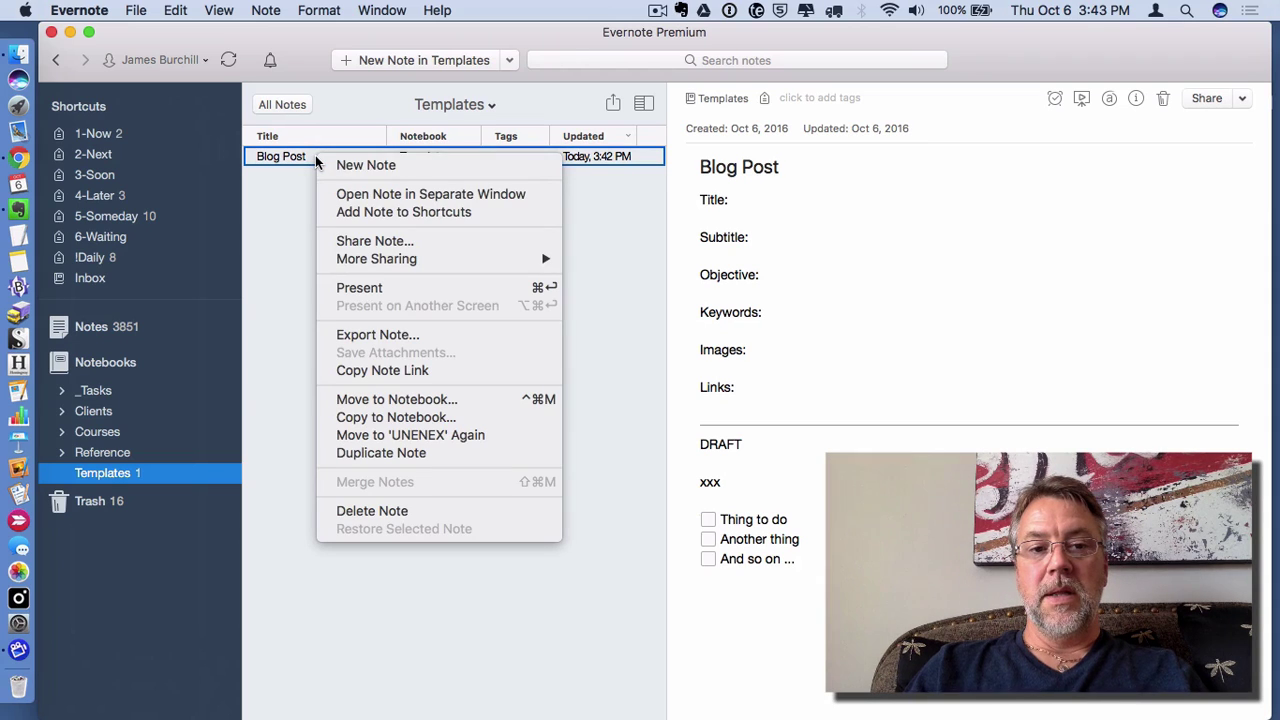
{"action": "left_click", "coordinate": [371, 417]}
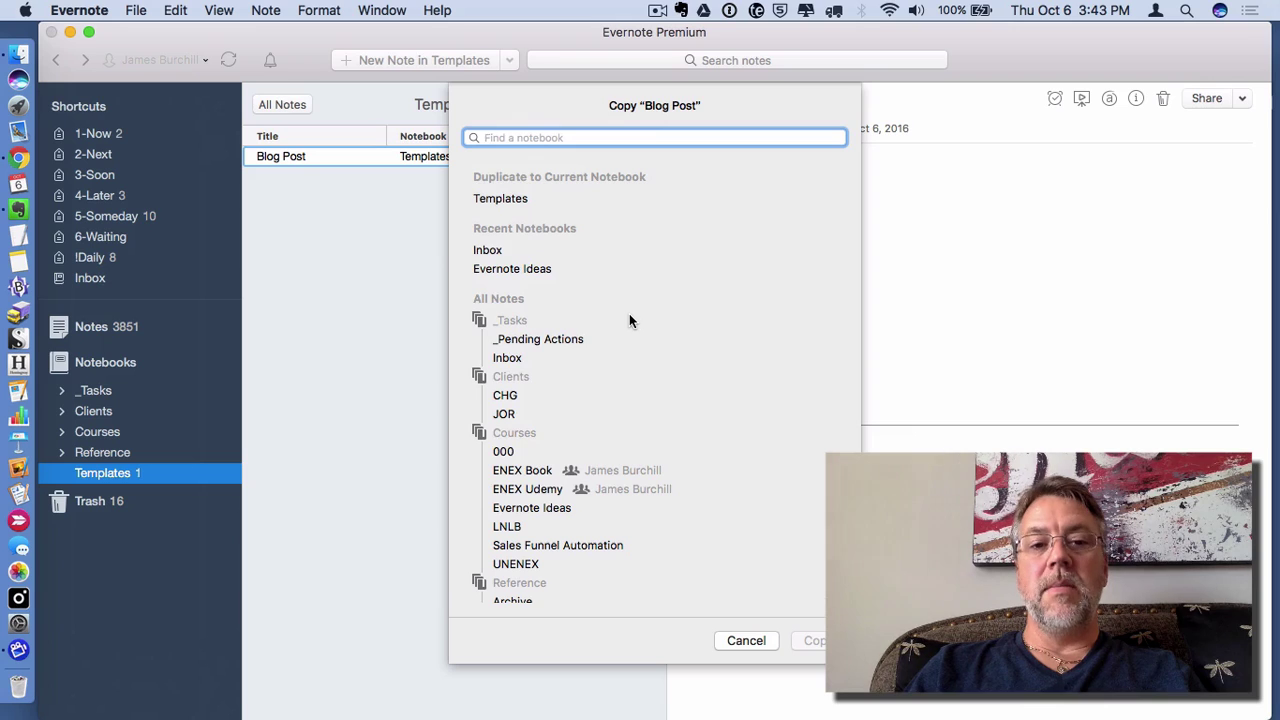
{"action": "left_click", "coordinate": [494, 250]}
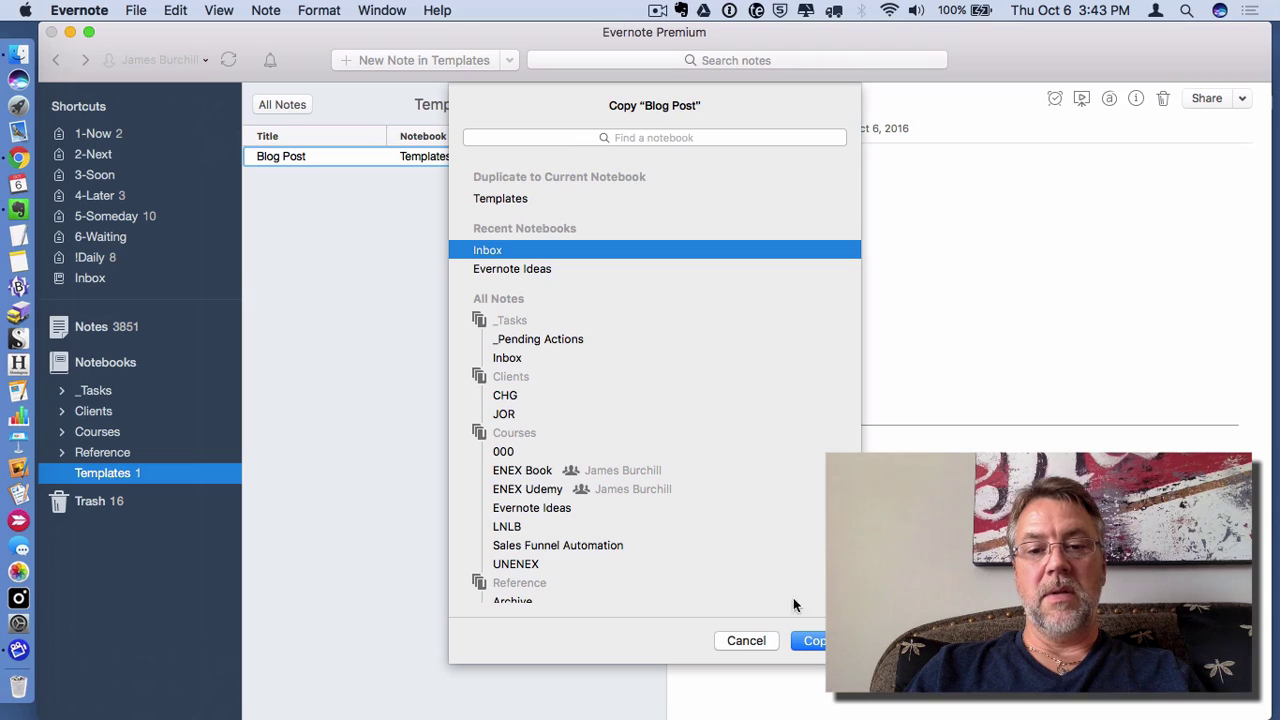
{"action": "left_click", "coordinate": [818, 641]}
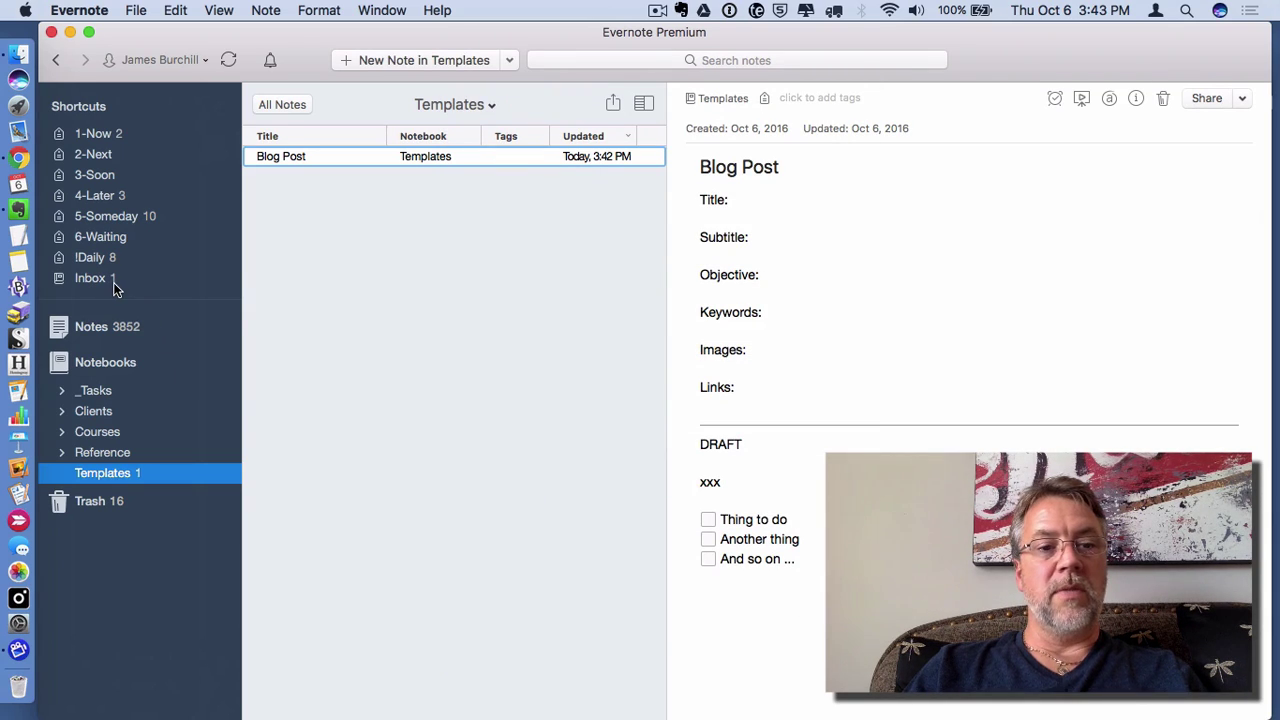
- Fill the Inbox copy's Title with bold 'Some Cool Title', checking the Templates original stays blank
{"action": "left_click", "coordinate": [85, 280]}
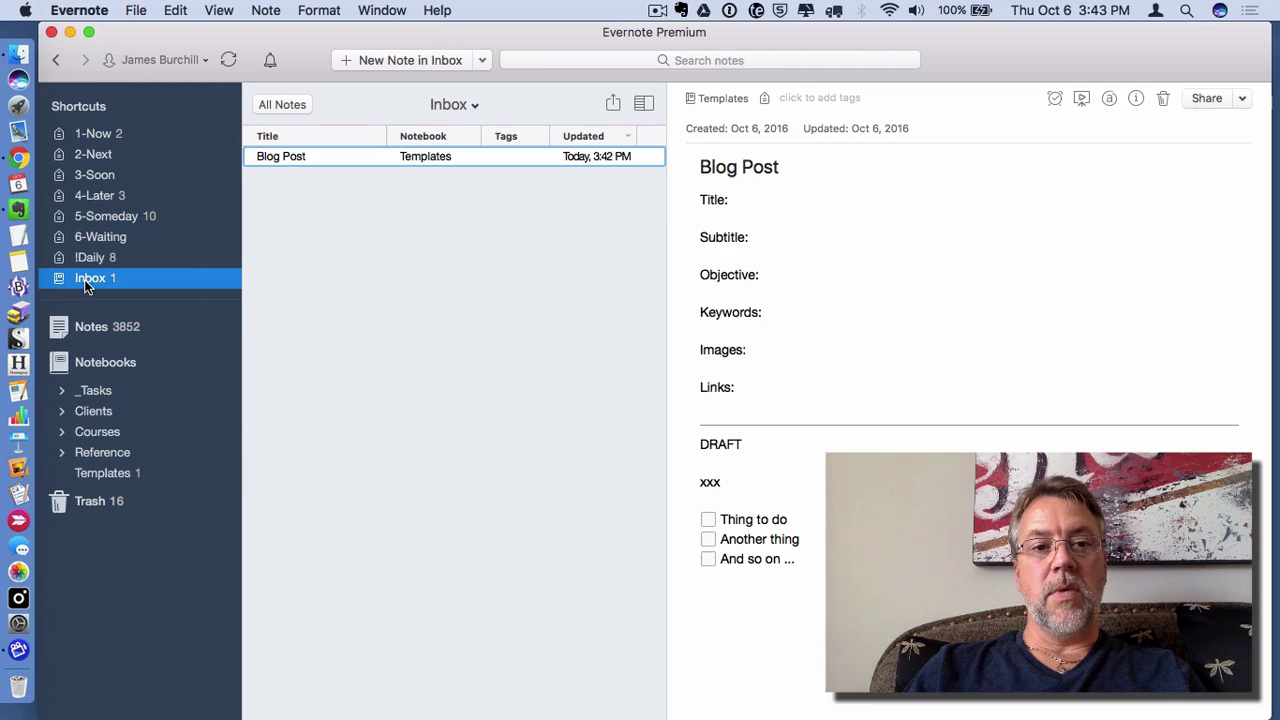
{"action": "left_click", "coordinate": [779, 202]}
{"action": "type", "text": "Some Co"}
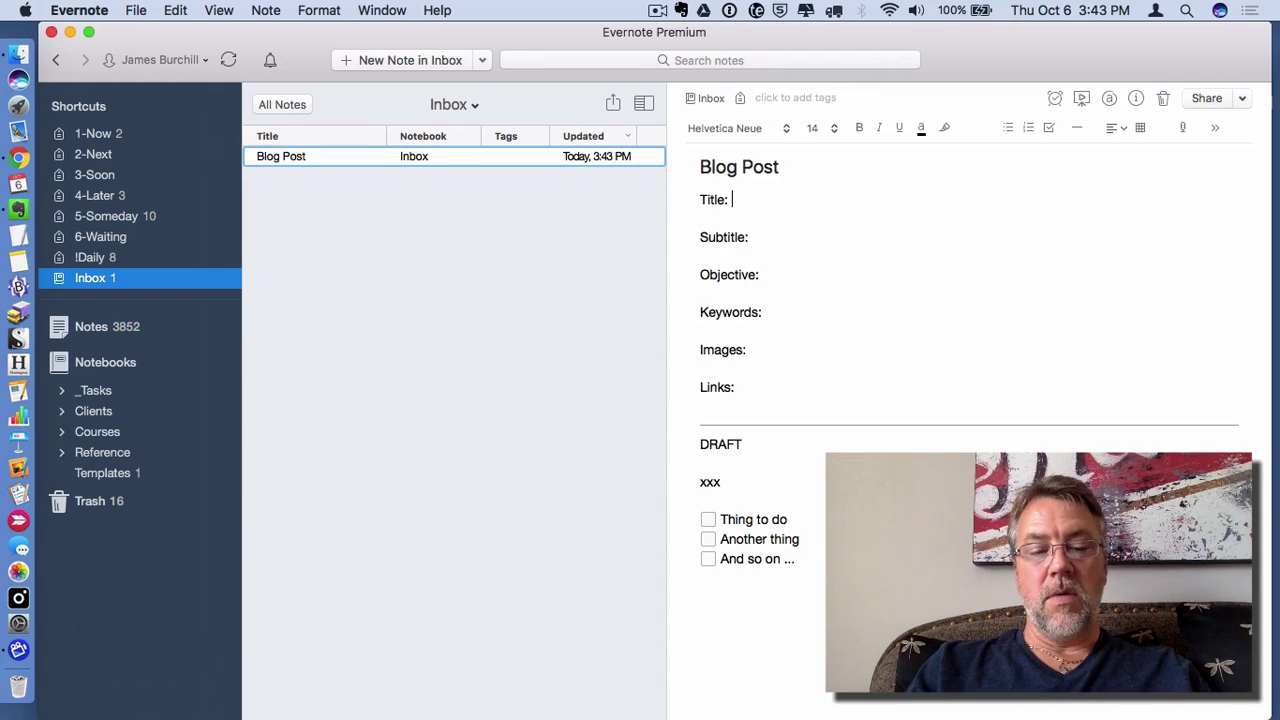
{"action": "type", "text": "ol Title"}
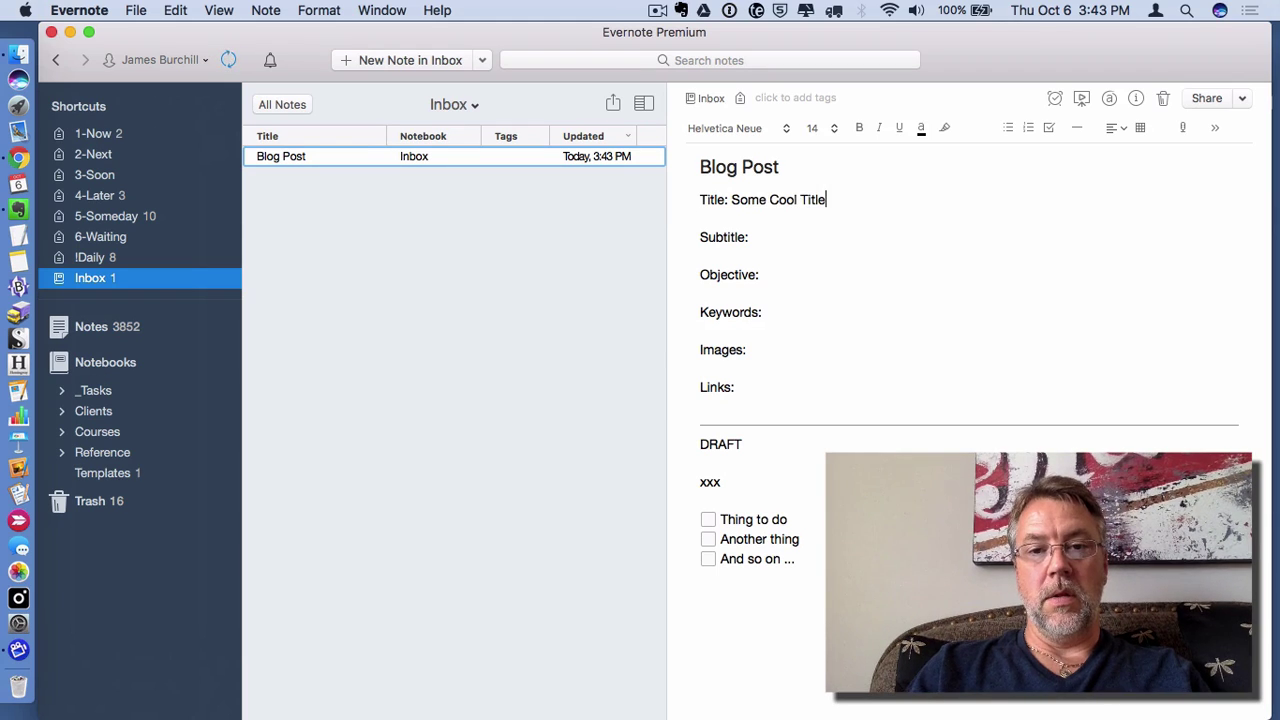
{"action": "key", "text": "super+shift+Left"}
{"action": "key", "text": "super+b"}
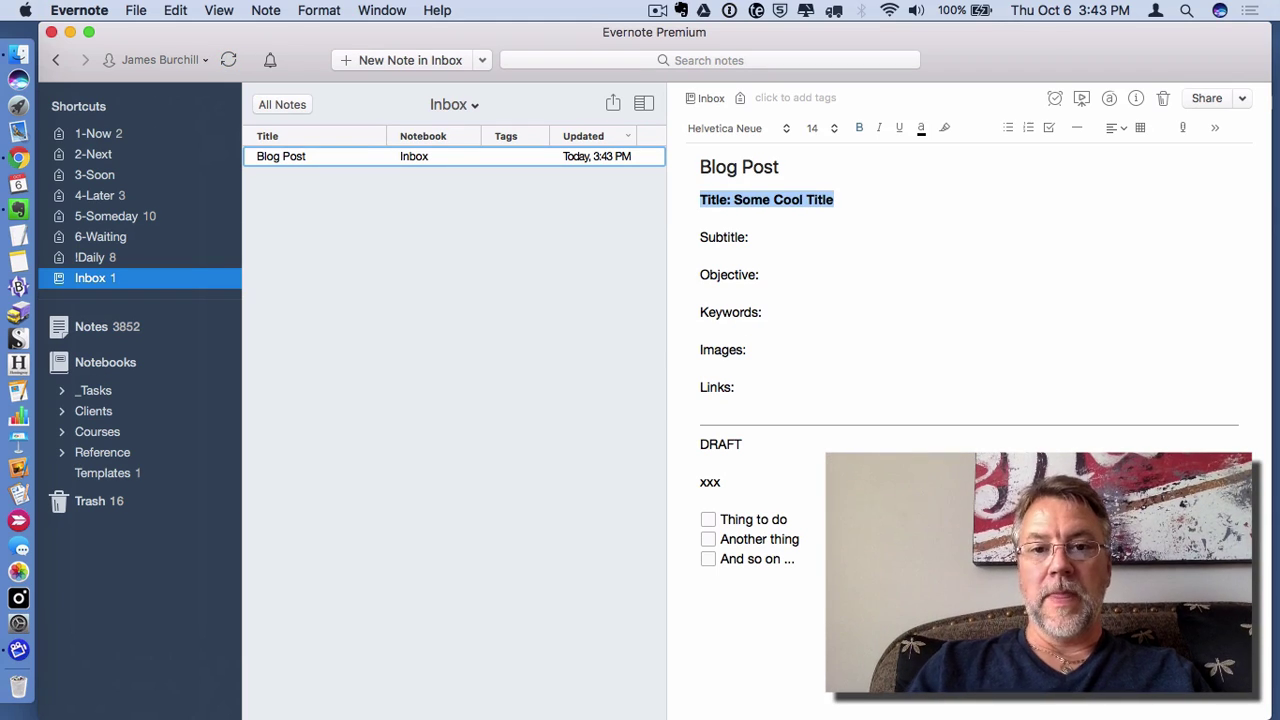
{"action": "key", "text": "Down"}
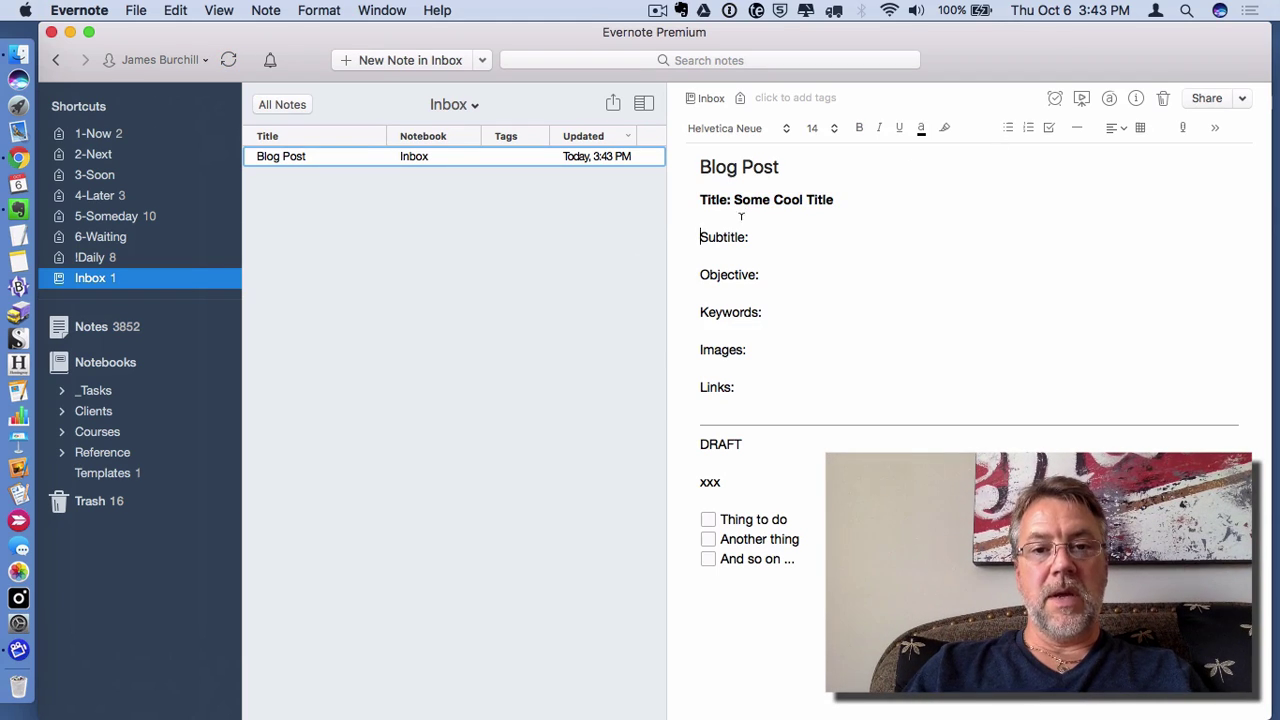
{"action": "left_click", "coordinate": [114, 476]}
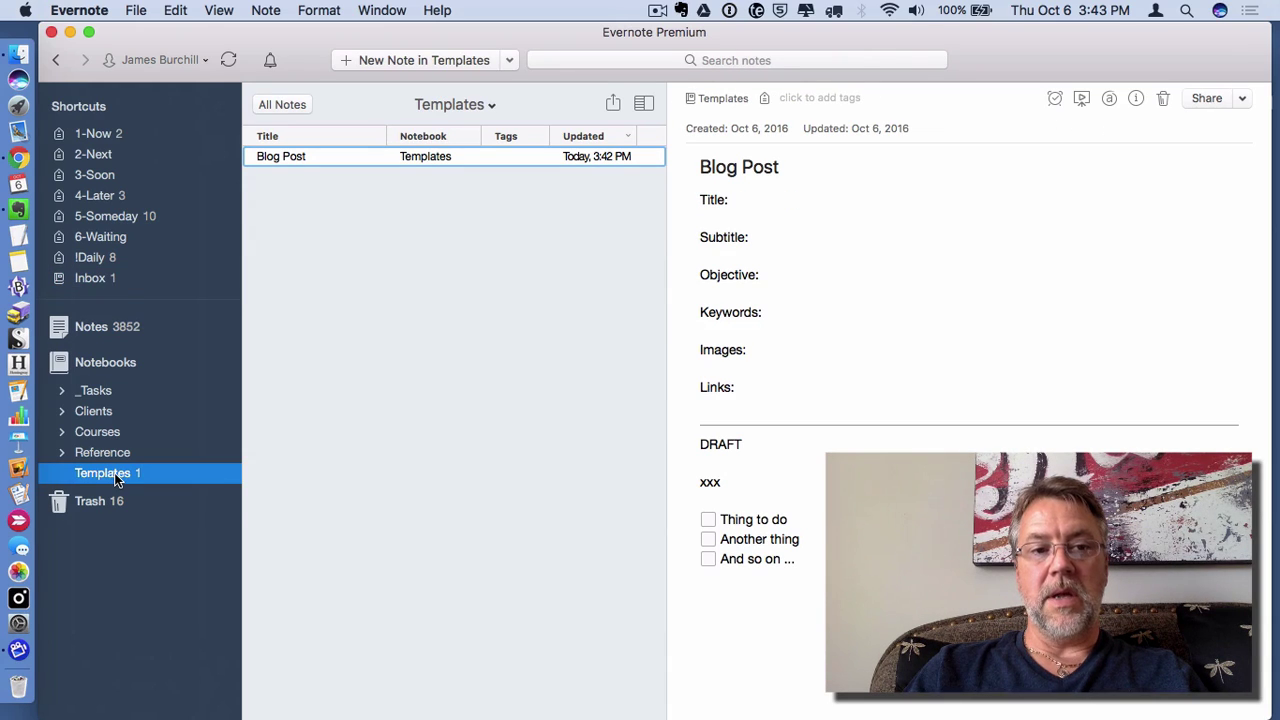
{"action": "left_click", "coordinate": [98, 285]}
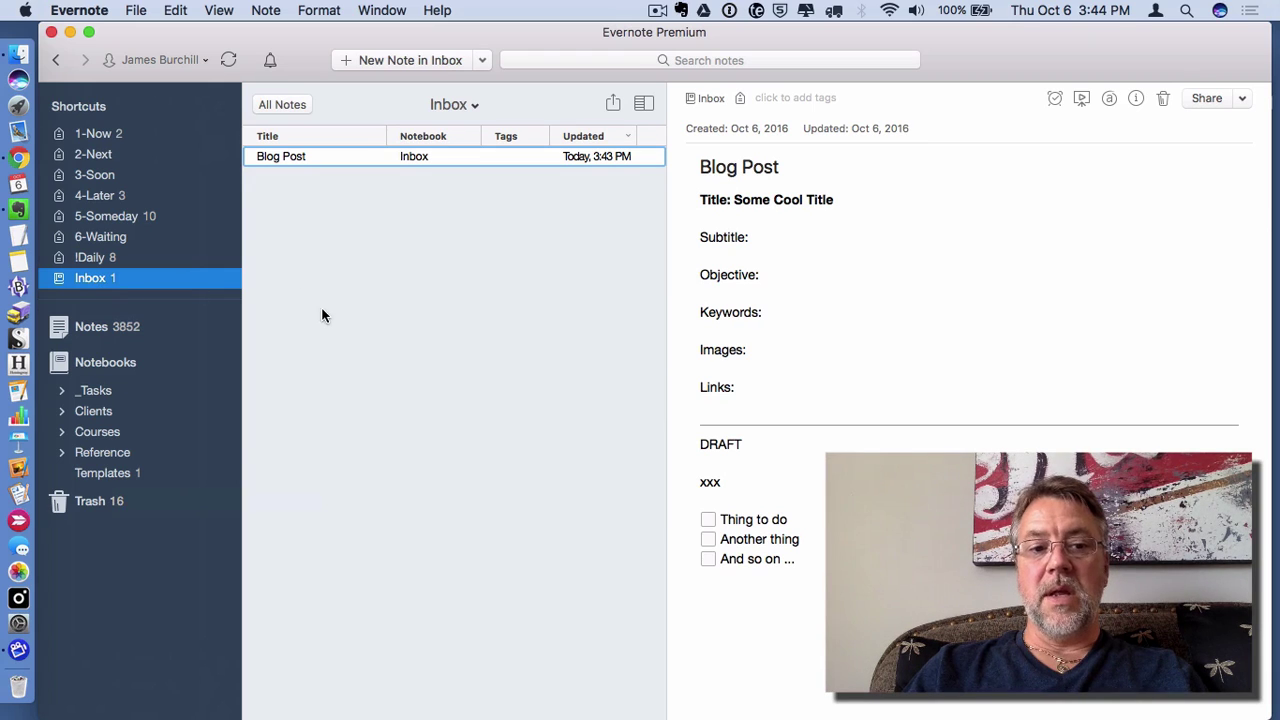
- Return to Templates and bring up the Blog Post note's actions menu
{"action": "left_click", "coordinate": [120, 475]}
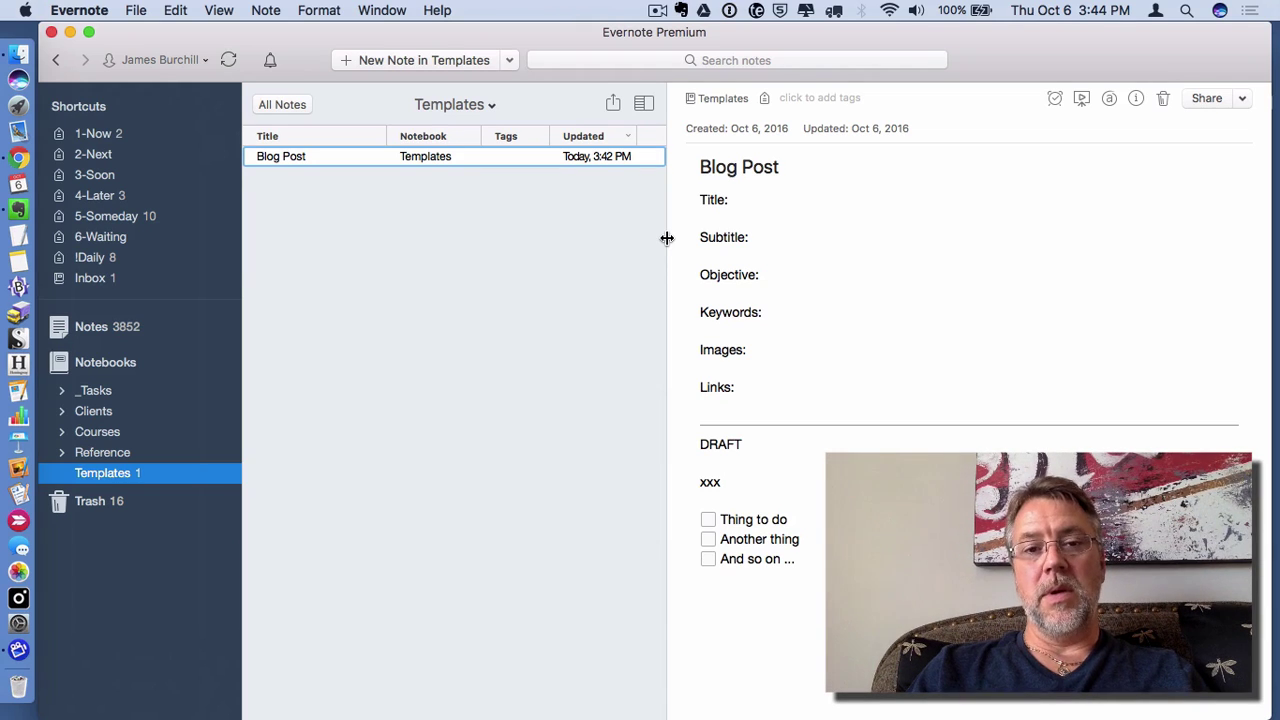
{"action": "right_click", "coordinate": [318, 166]}
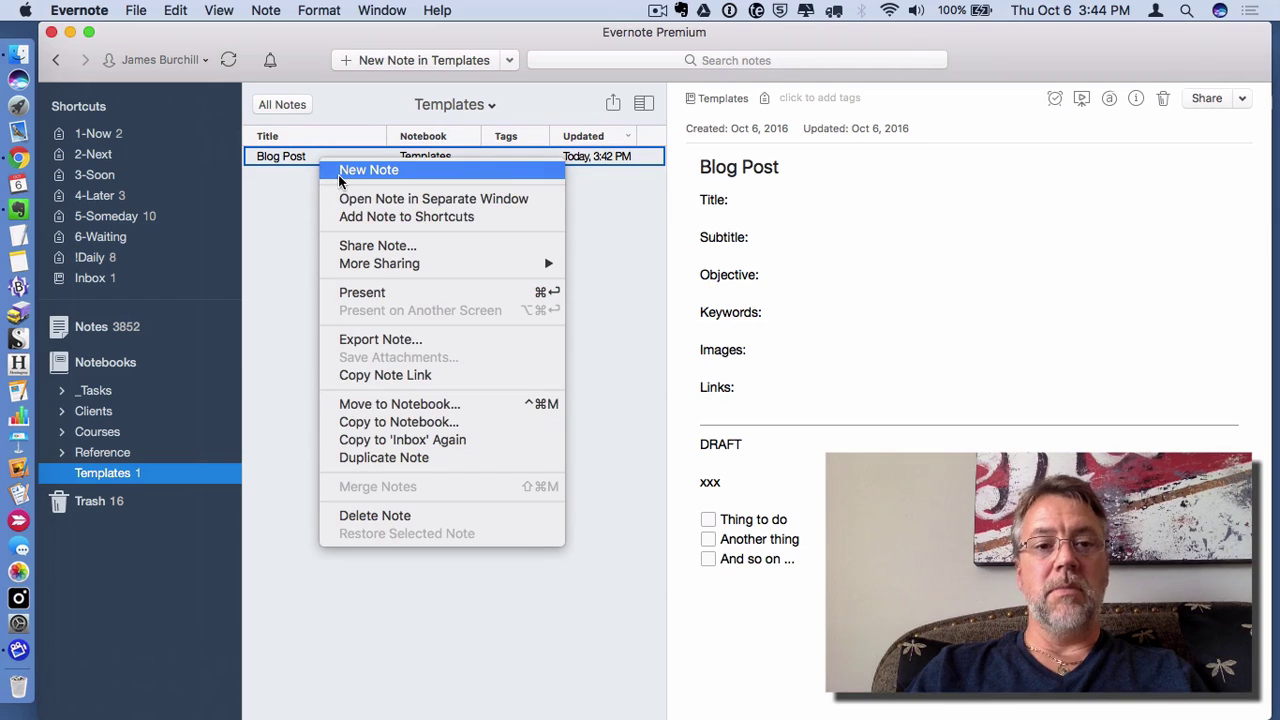